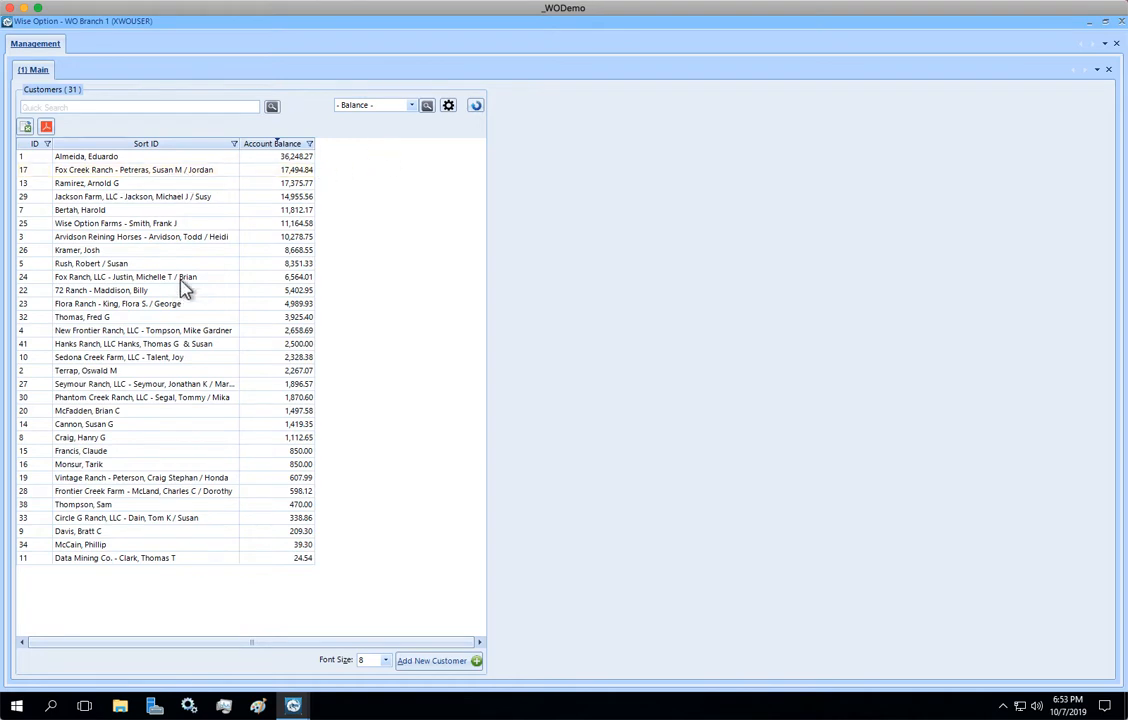
Create a new customer list setting named General.
left_click(448, 107)
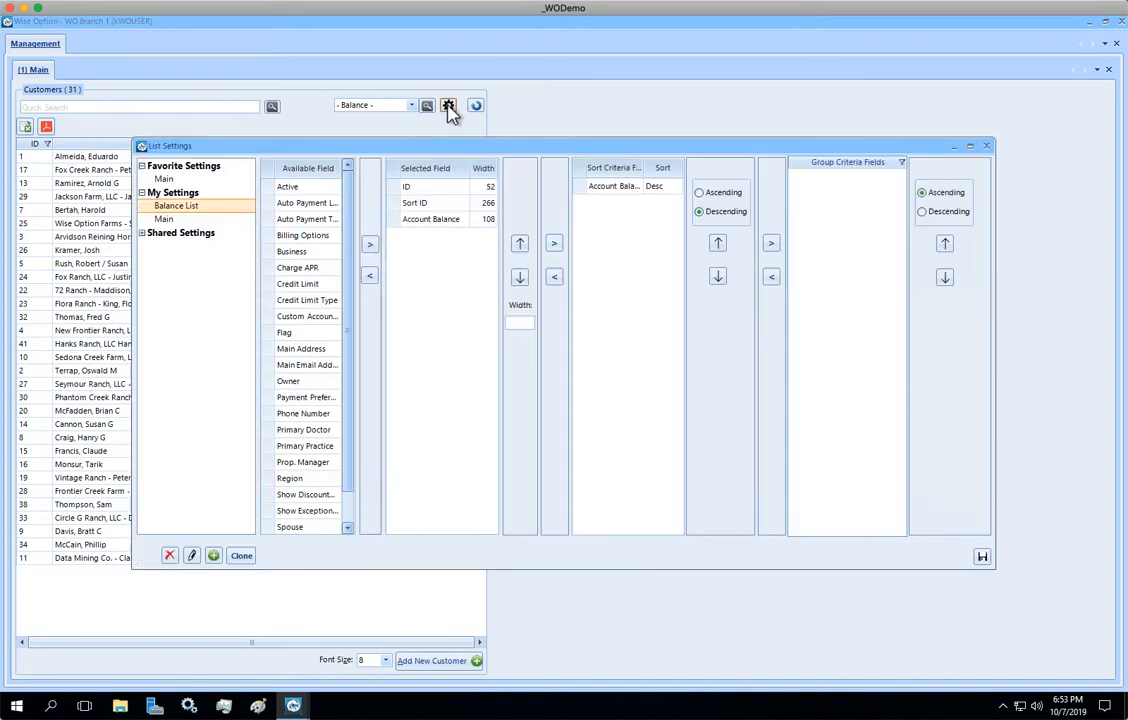
left_click(178, 208)
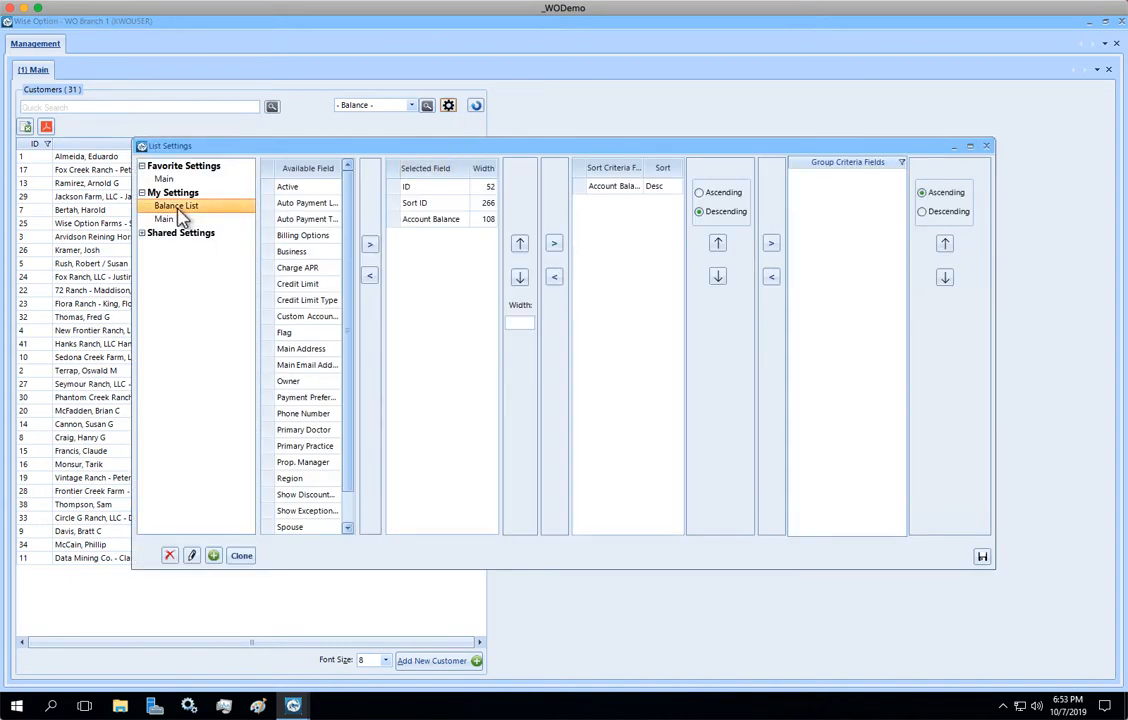
left_click(213, 555)
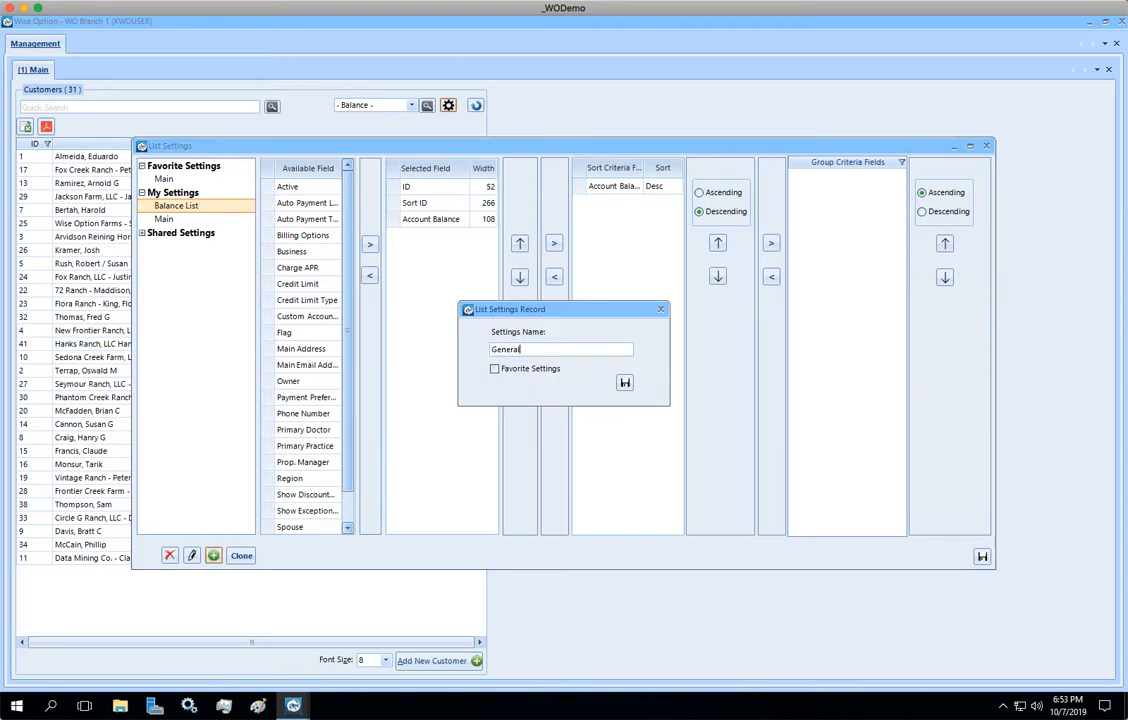
left_click(624, 386)
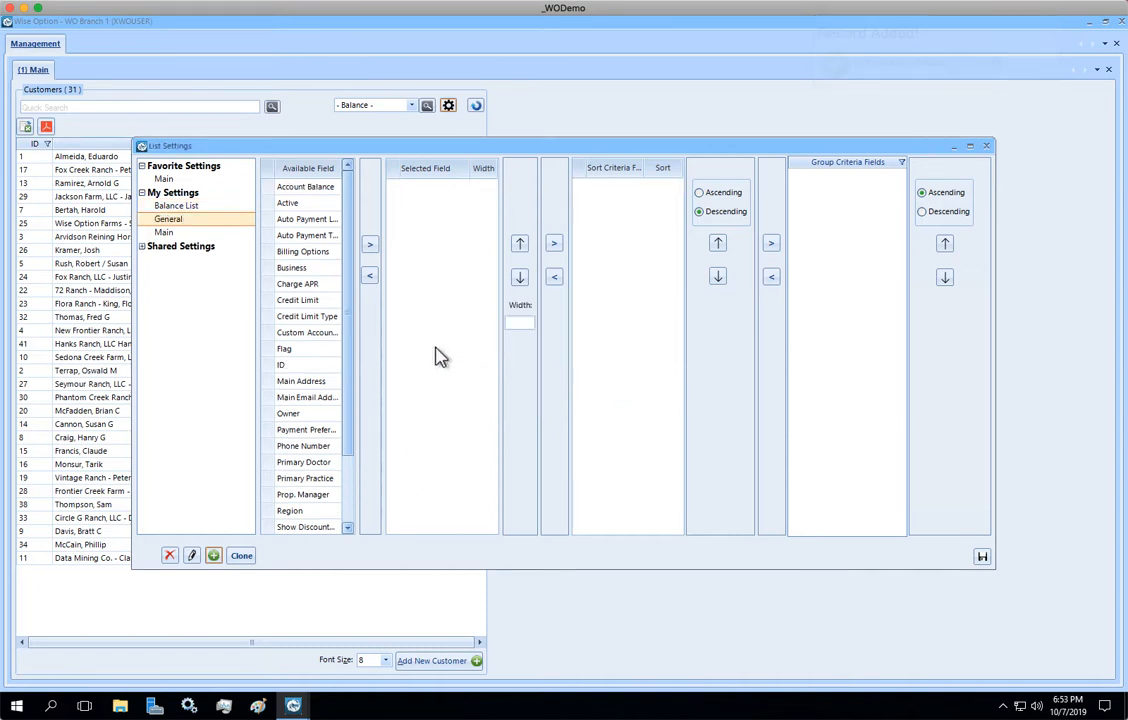
Add the ID and Sort ID fields to the General list setting.
left_click(328, 364)
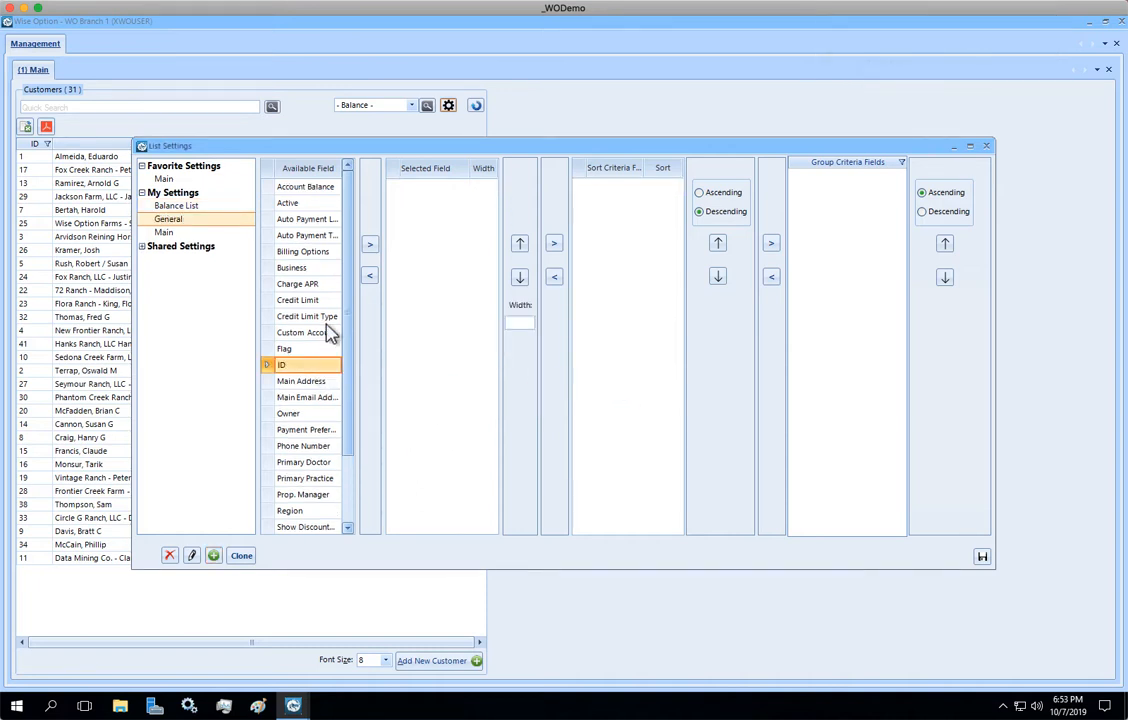
left_click(370, 247)
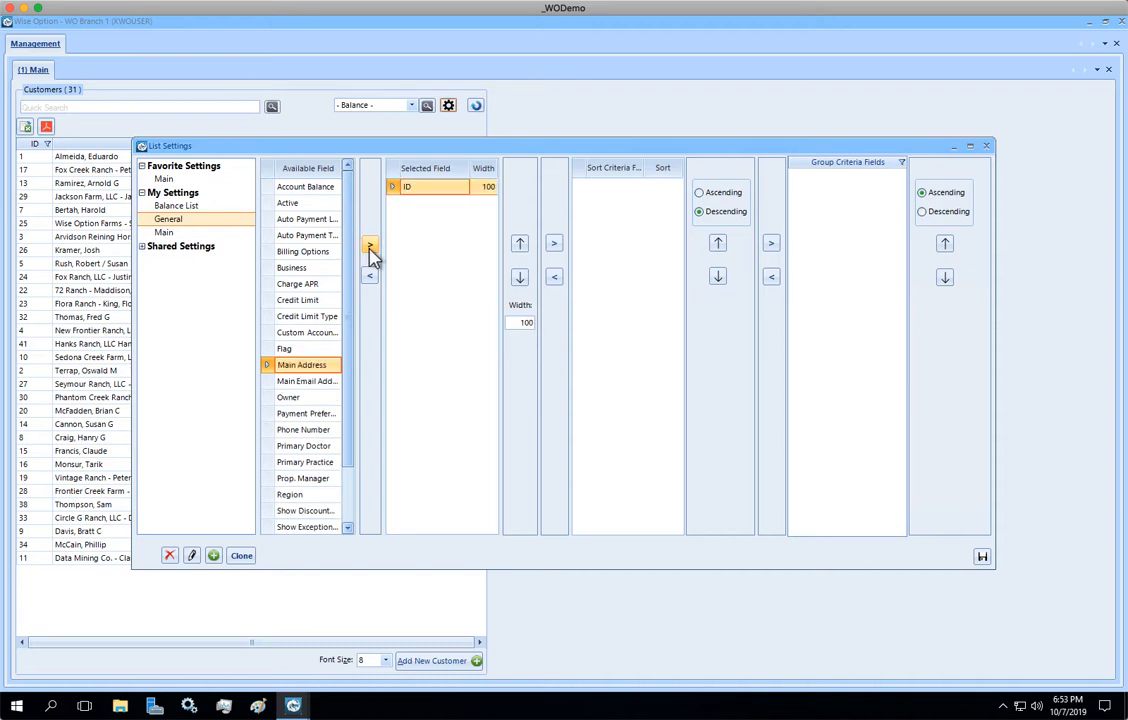
scroll(350, 490, "down", 2)
left_click(335, 477)
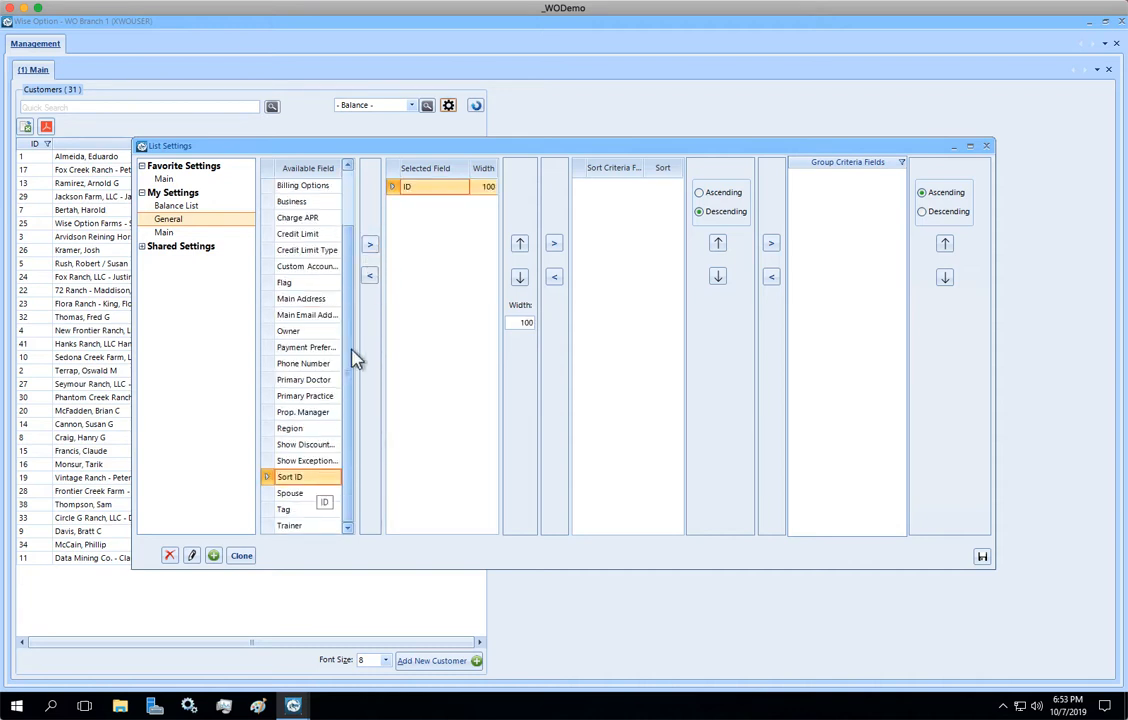
left_click(371, 247)
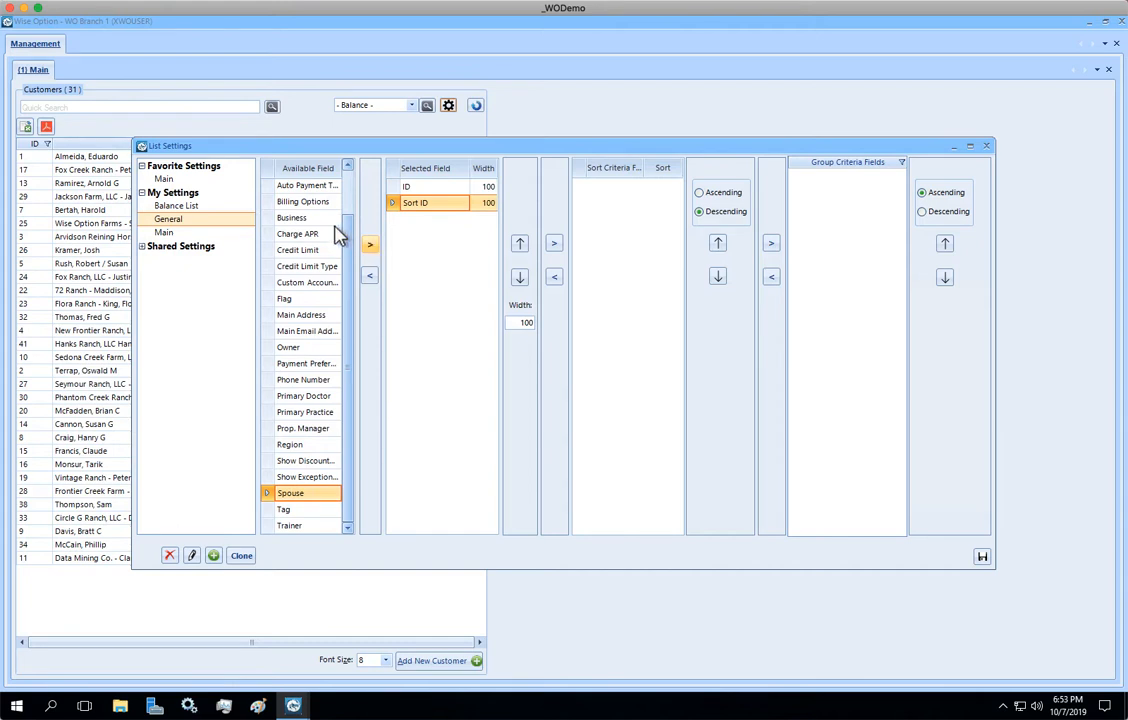
left_click(300, 217)
left_click(370, 247)
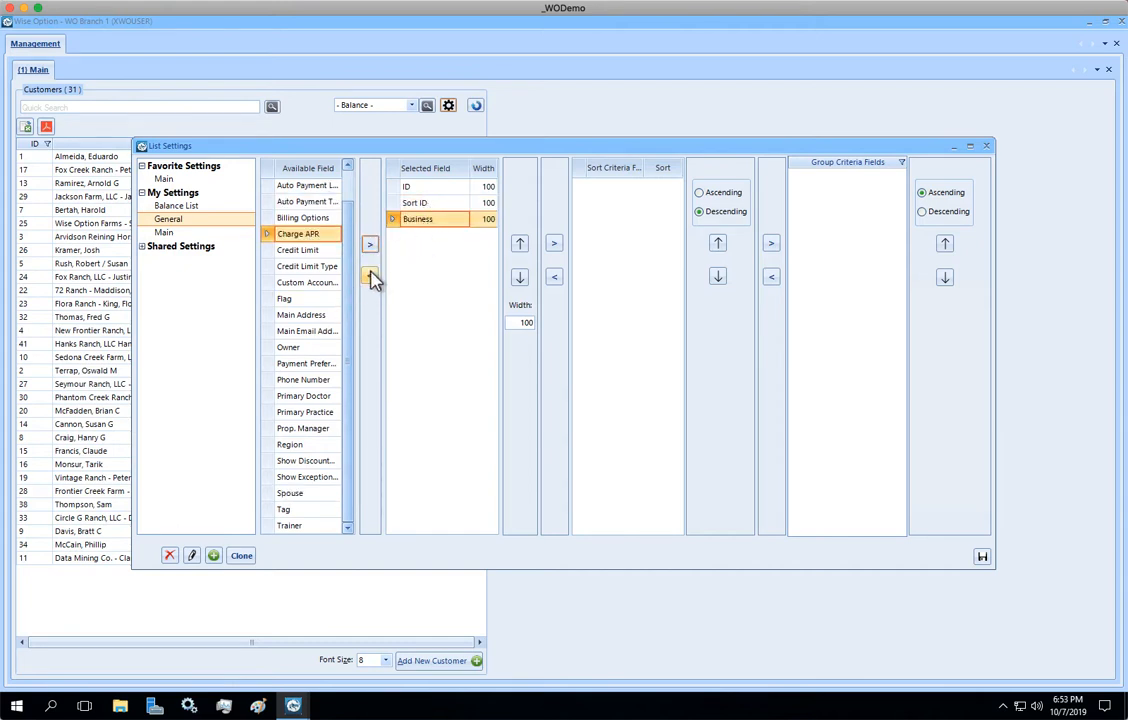
left_click(370, 277)
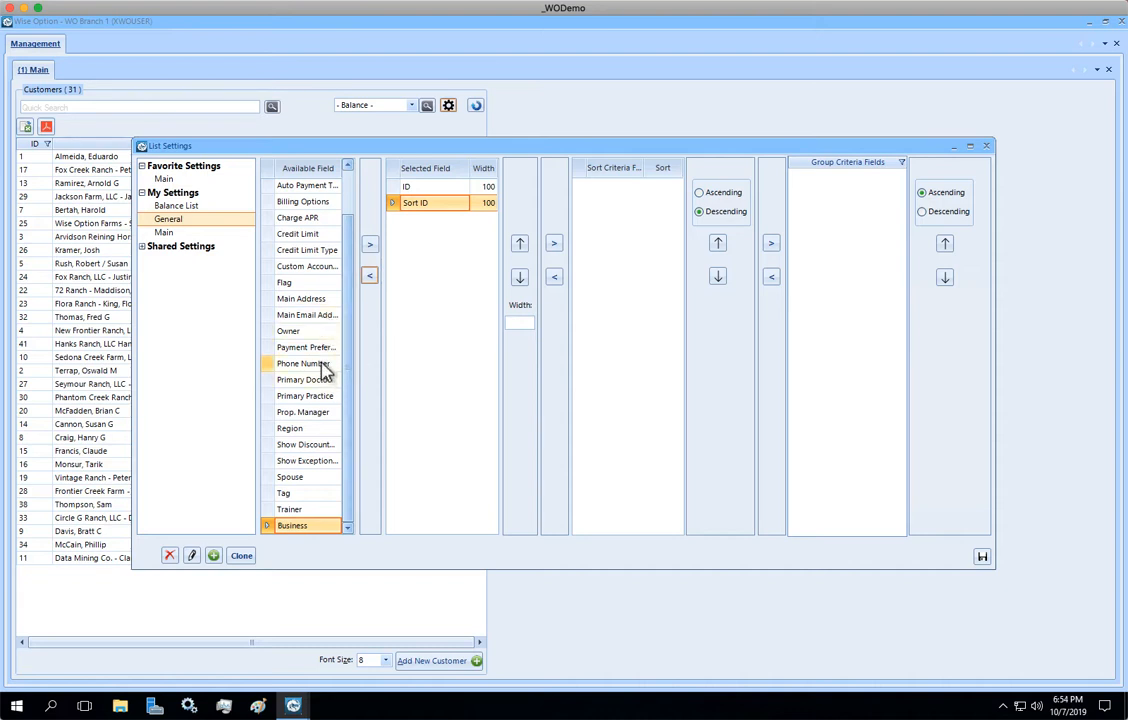
Add the Phone Number, Main Email Address and Account Balance fields to the General list setting.
left_click(320, 364)
left_click(370, 245)
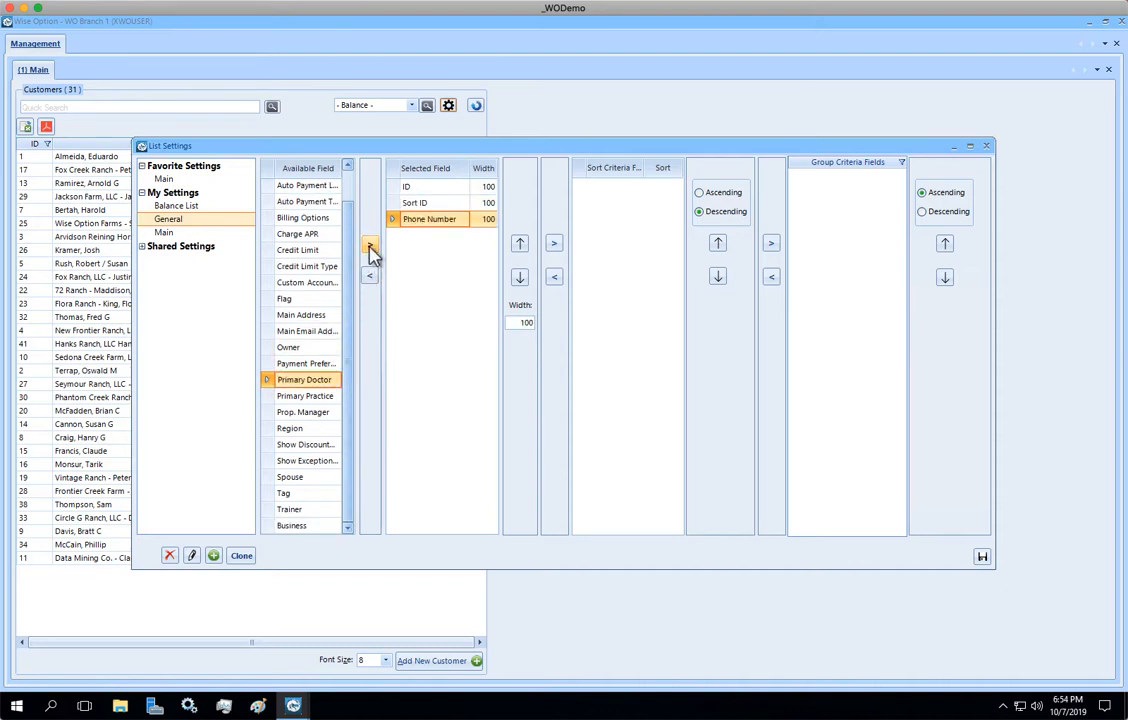
left_click(313, 331)
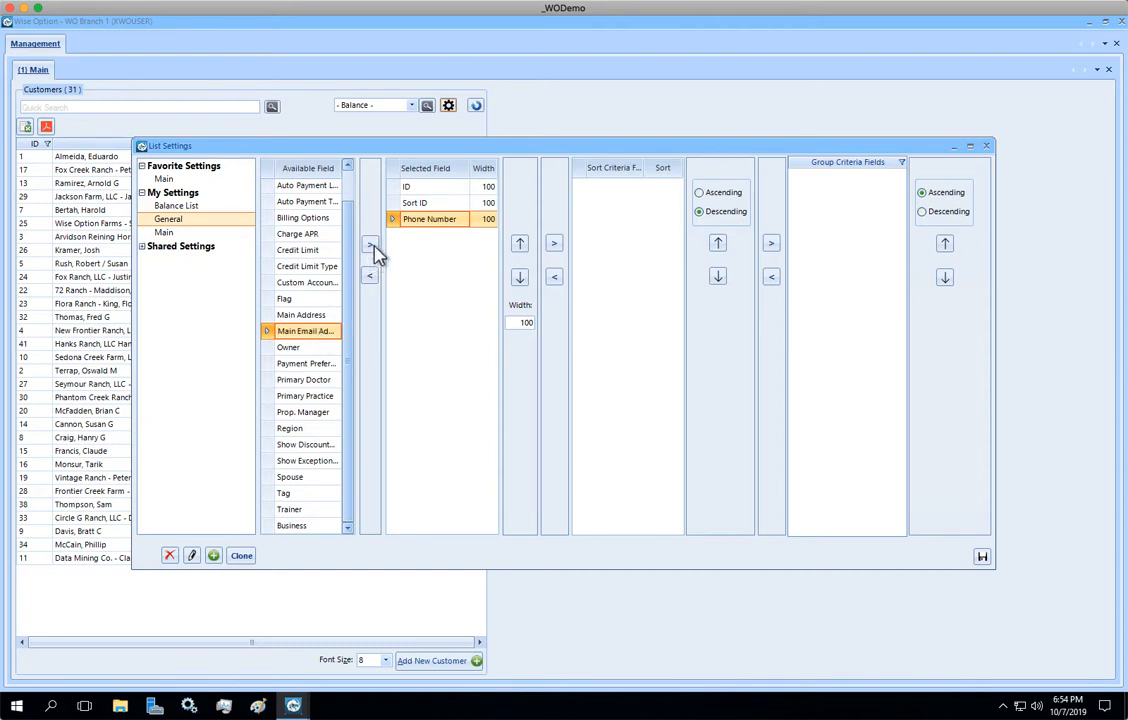
left_click(370, 245)
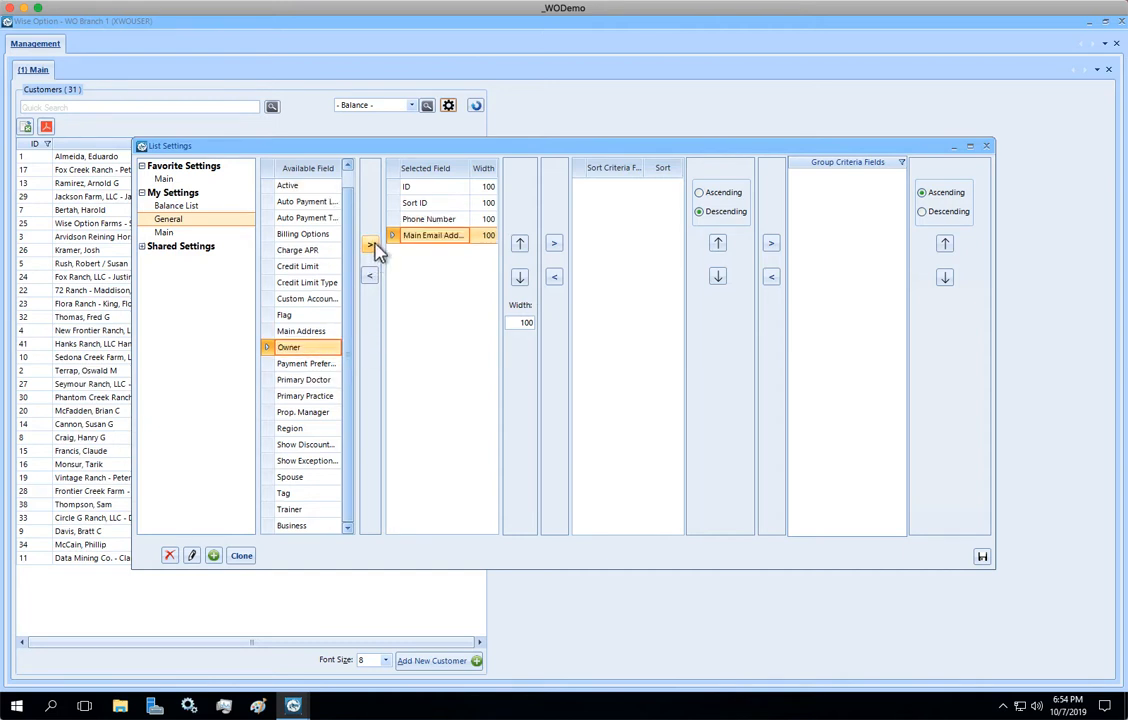
scroll(338, 195, "up", 1)
left_click(330, 188)
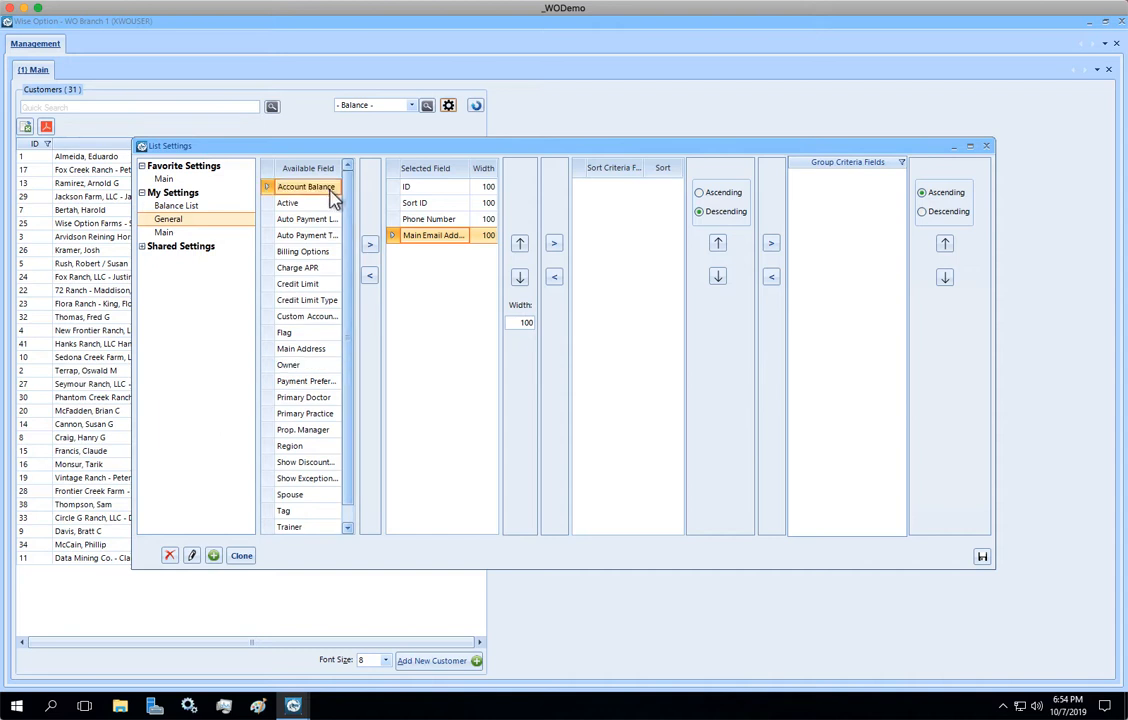
left_click(370, 244)
Sort the General list by Sort ID in ascending order and save the list setting.
left_click(425, 204)
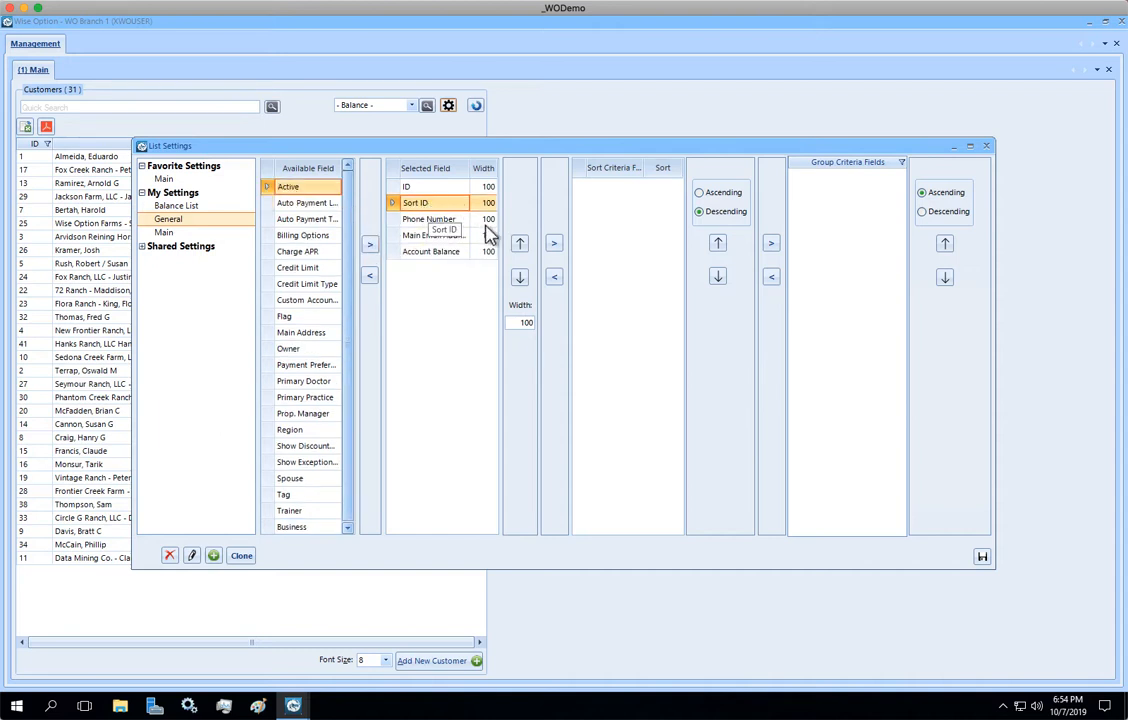
left_click(554, 245)
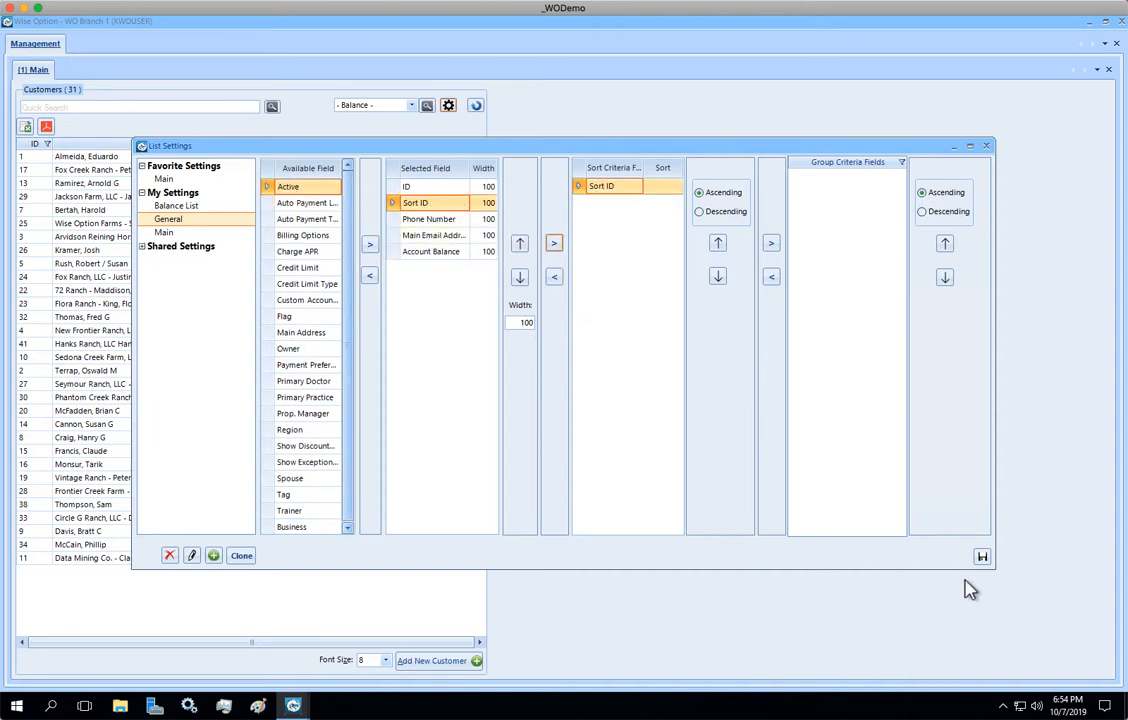
left_click(982, 556)
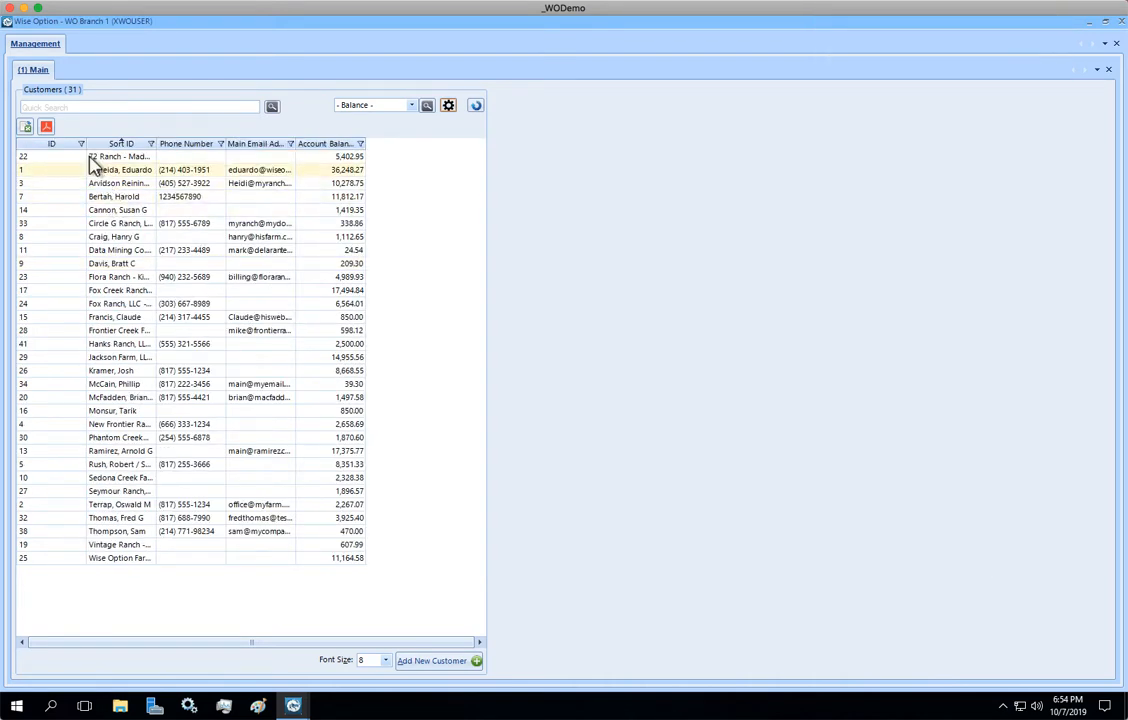
Narrow the ID column of the customer list and widen the Sort ID column to fit the names.
left_click_drag(88, 147, 52, 148)
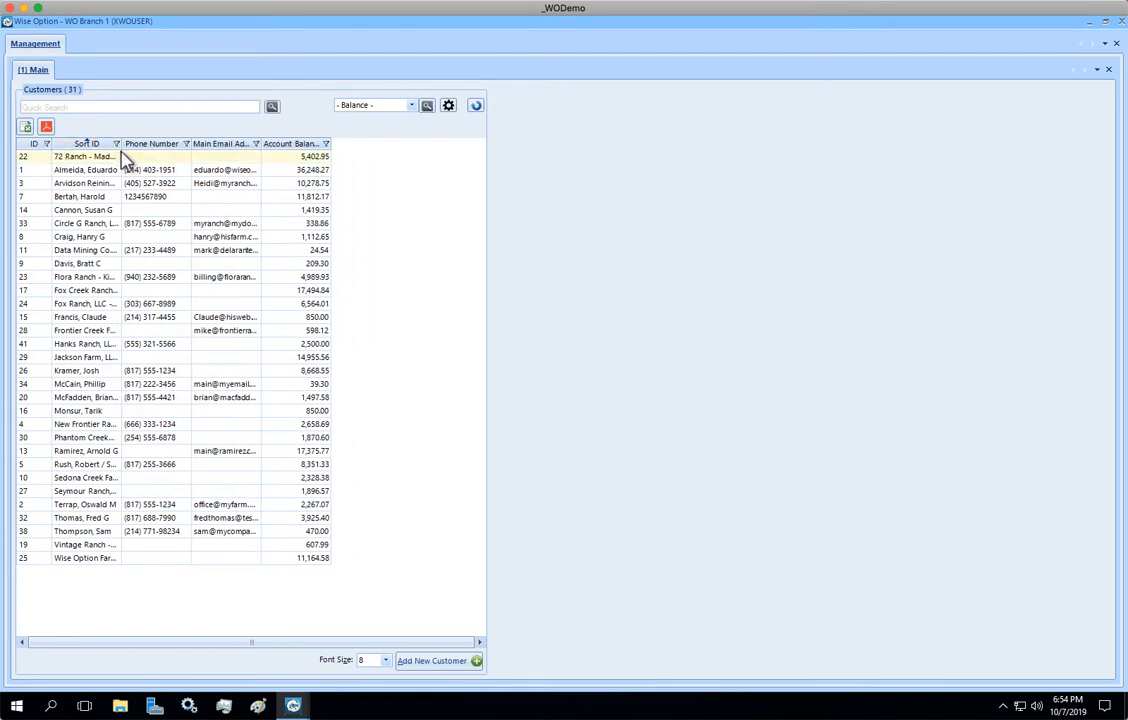
left_click_drag(121, 145, 190, 148)
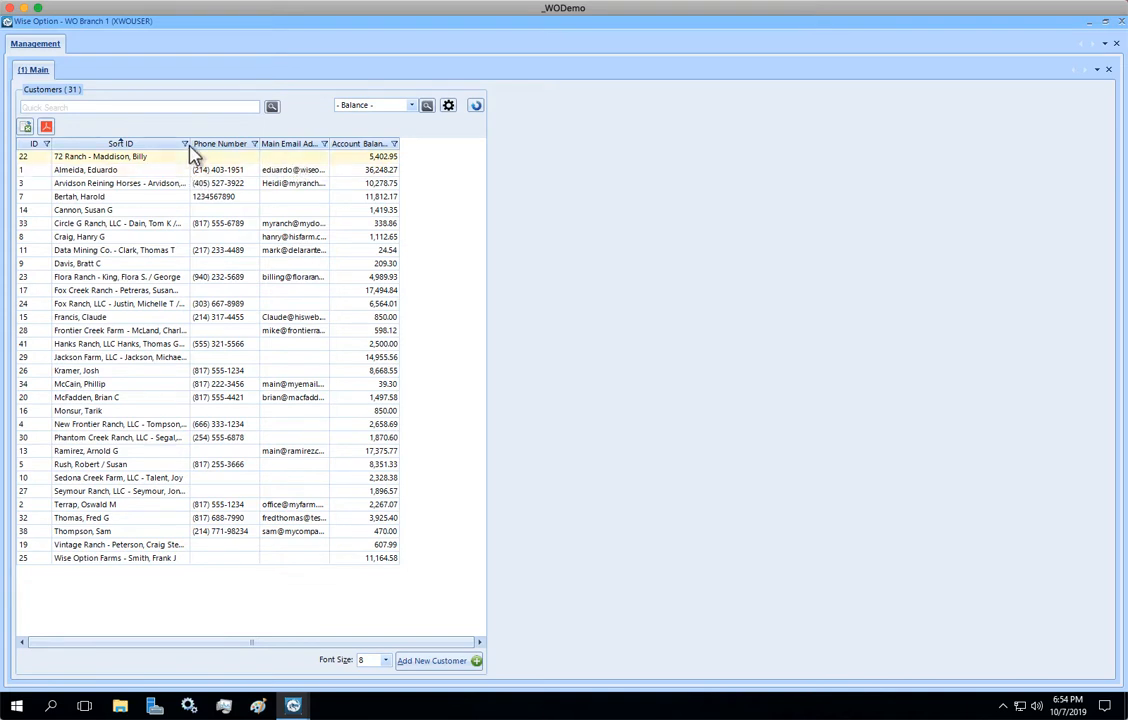
left_click_drag(190, 146, 232, 147)
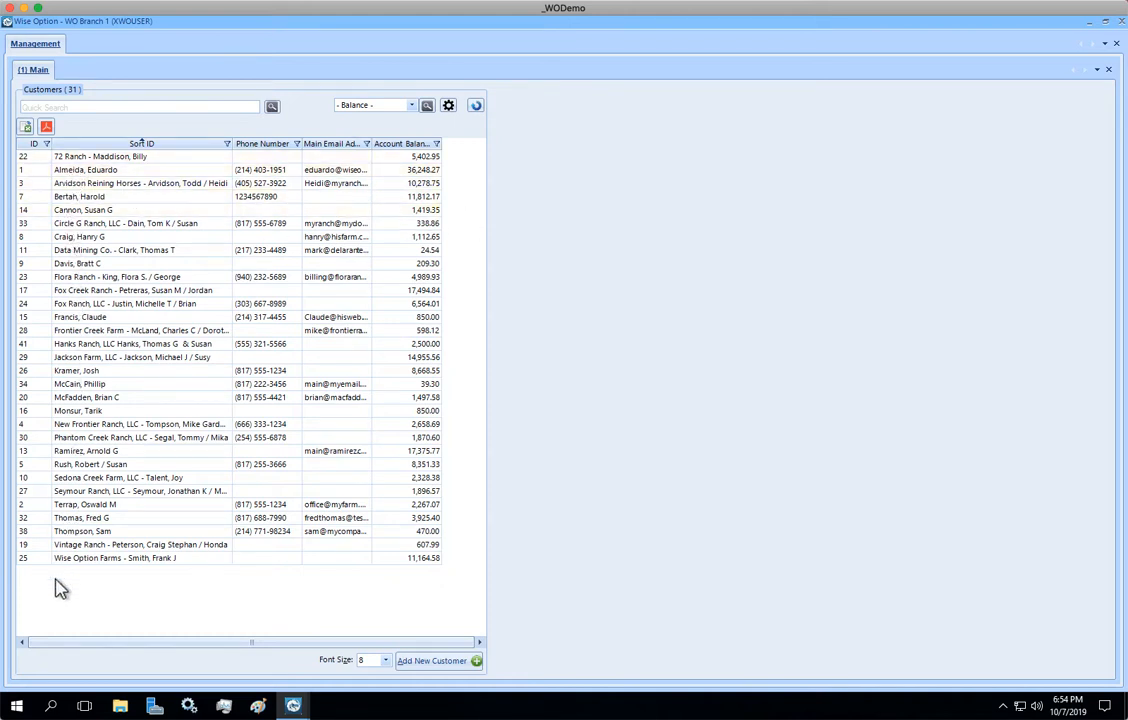
Assign the Large Account tag to the Circle G Ranch, LLC customer and save the tags.
double_click(112, 199)
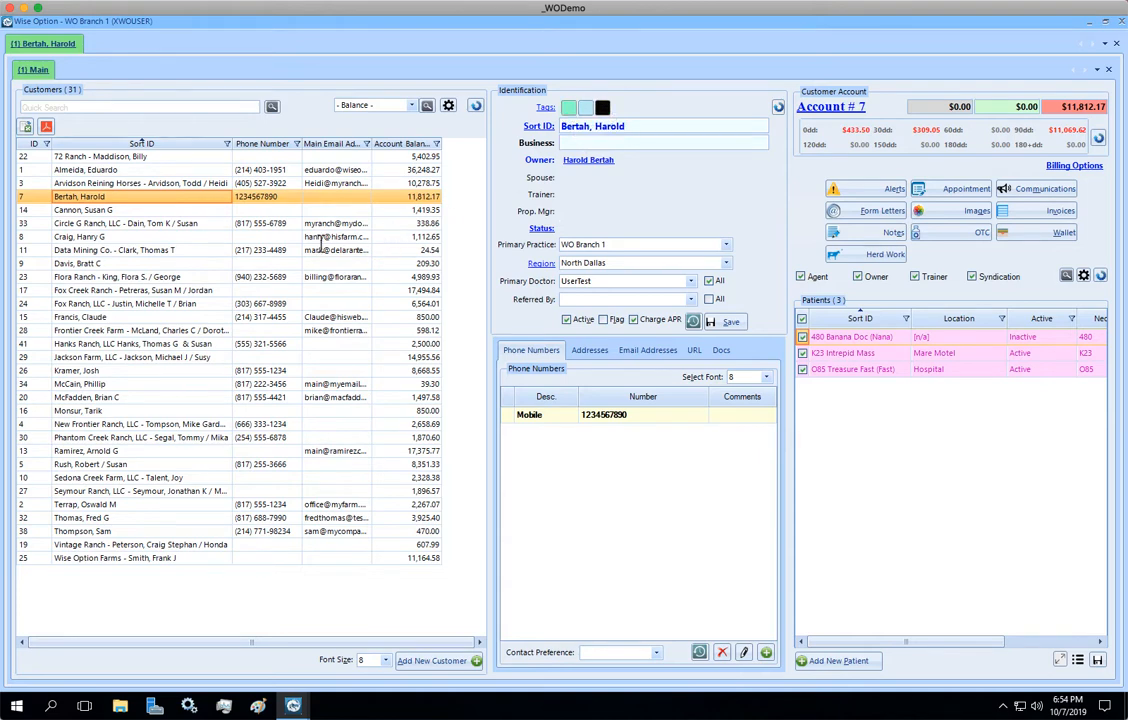
double_click(170, 226)
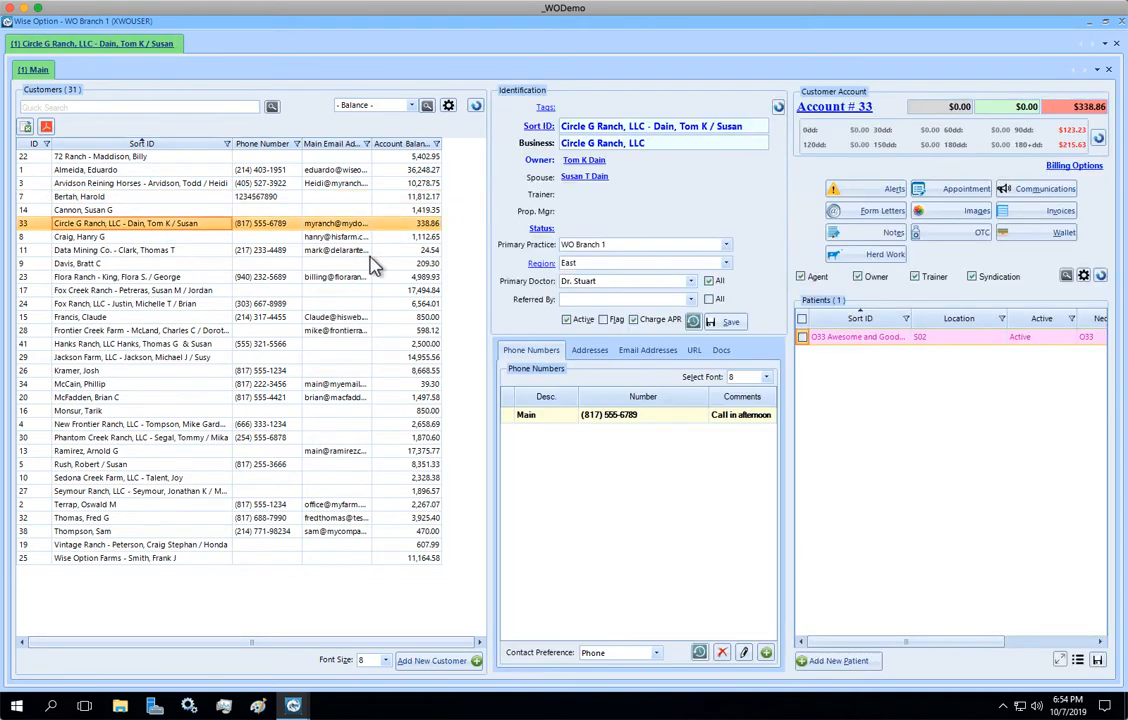
left_click(546, 108)
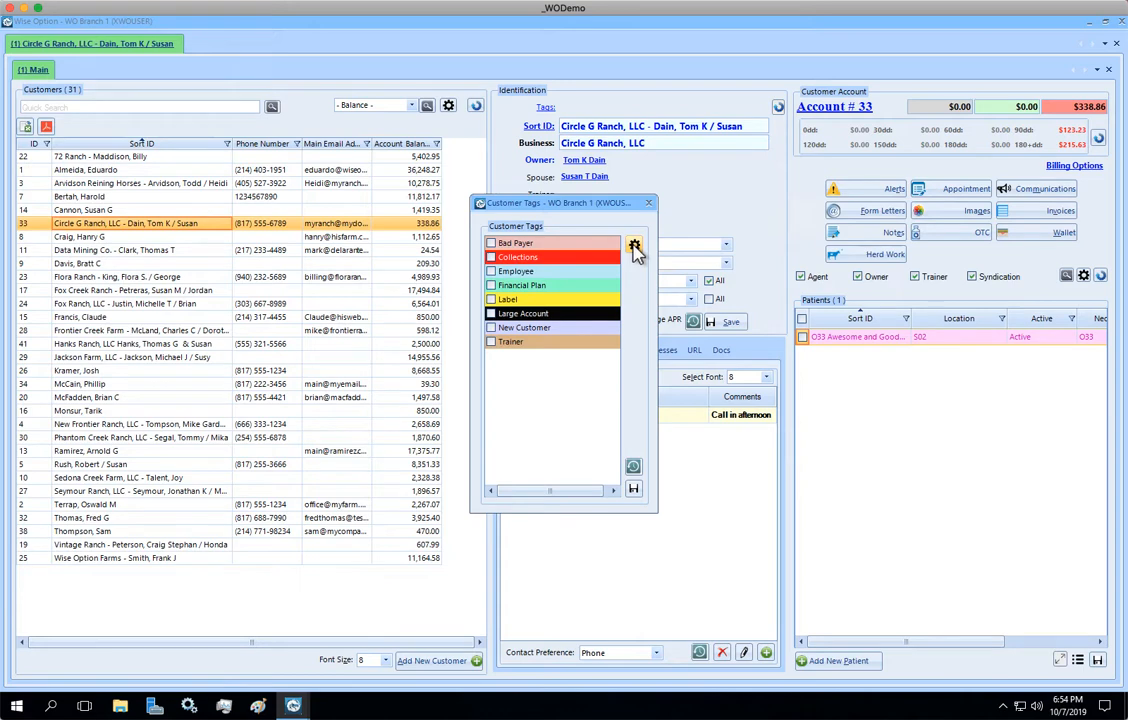
left_click(634, 246)
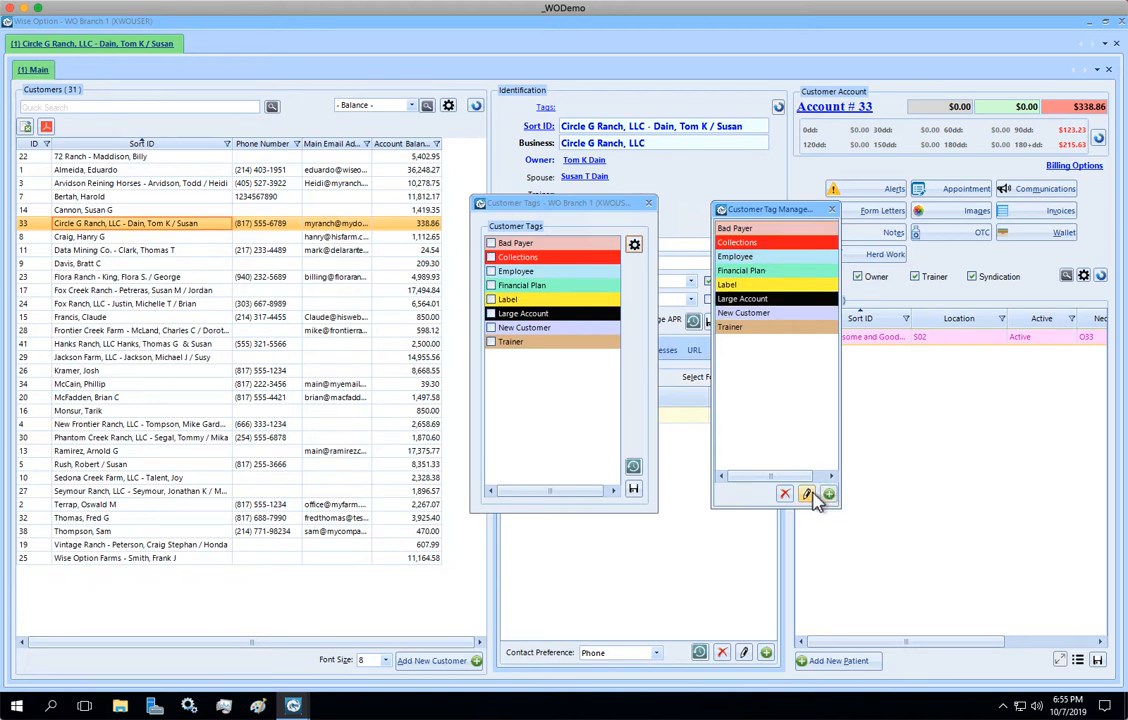
left_click(833, 211)
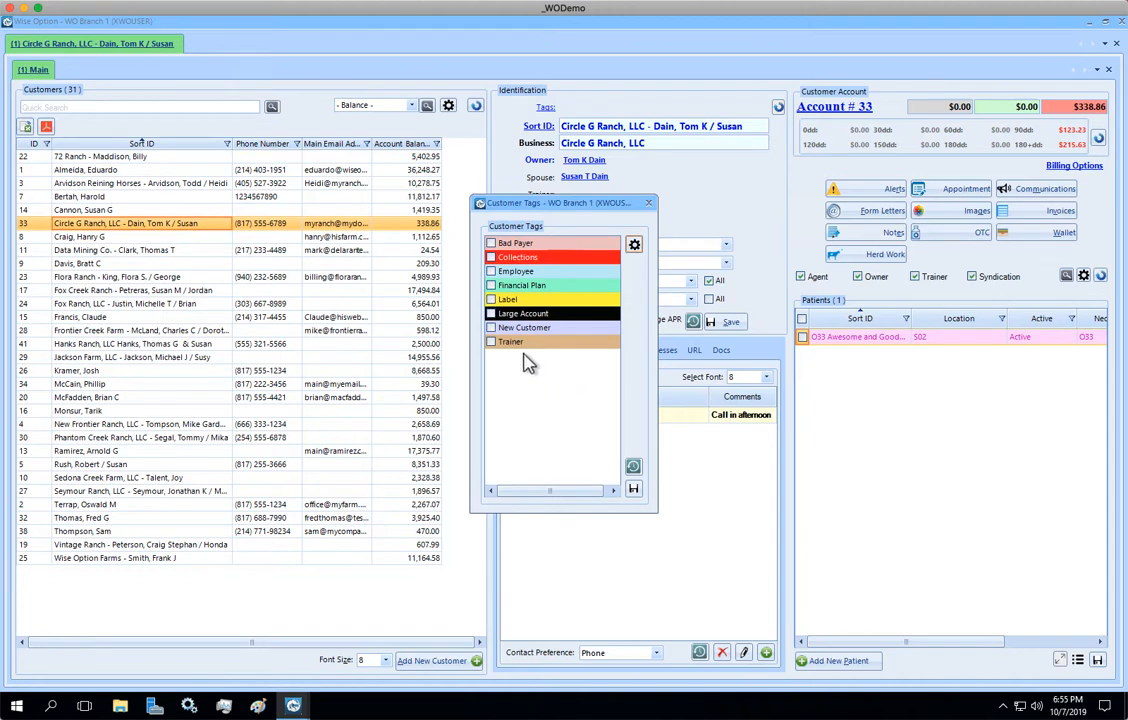
left_click(491, 313)
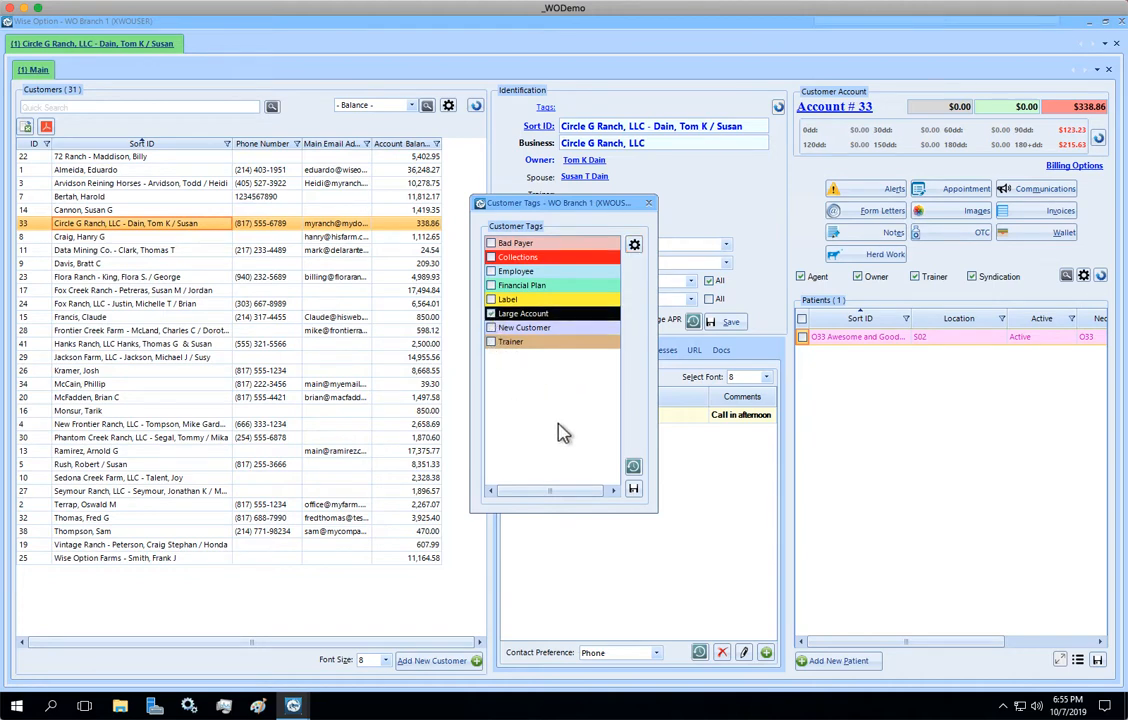
left_click(633, 490)
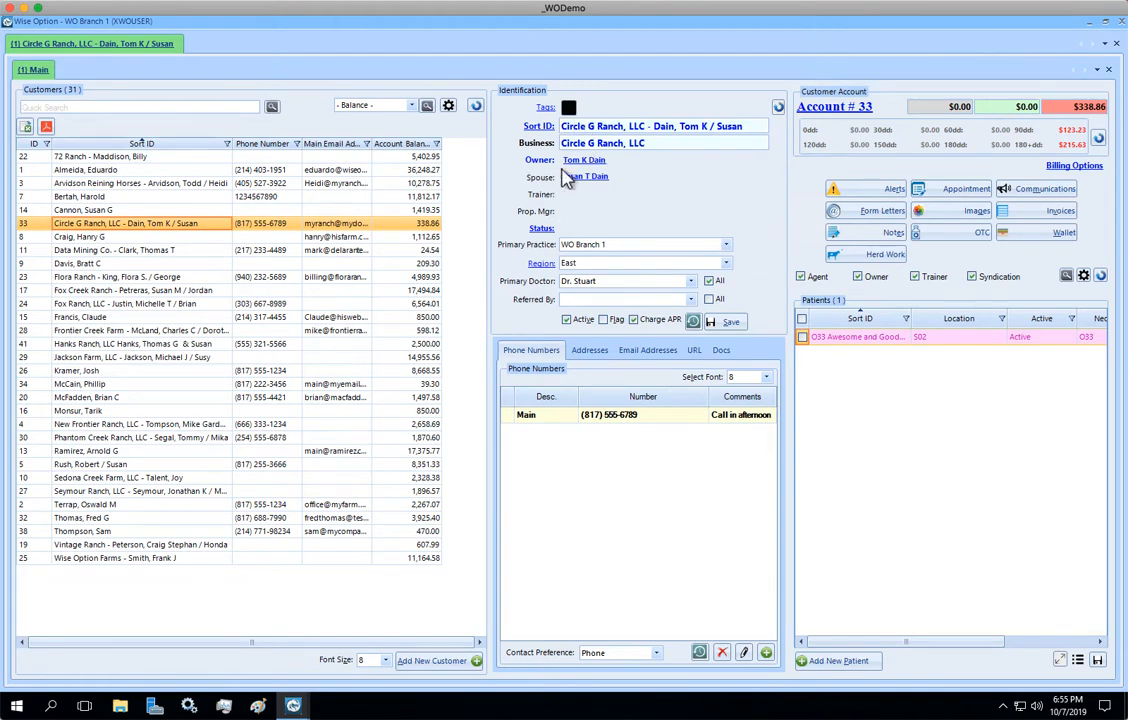
Add the Large Account tag to the customer listed directly below Data Mining Co., keeping the Label tag, and save.
left_click(155, 263)
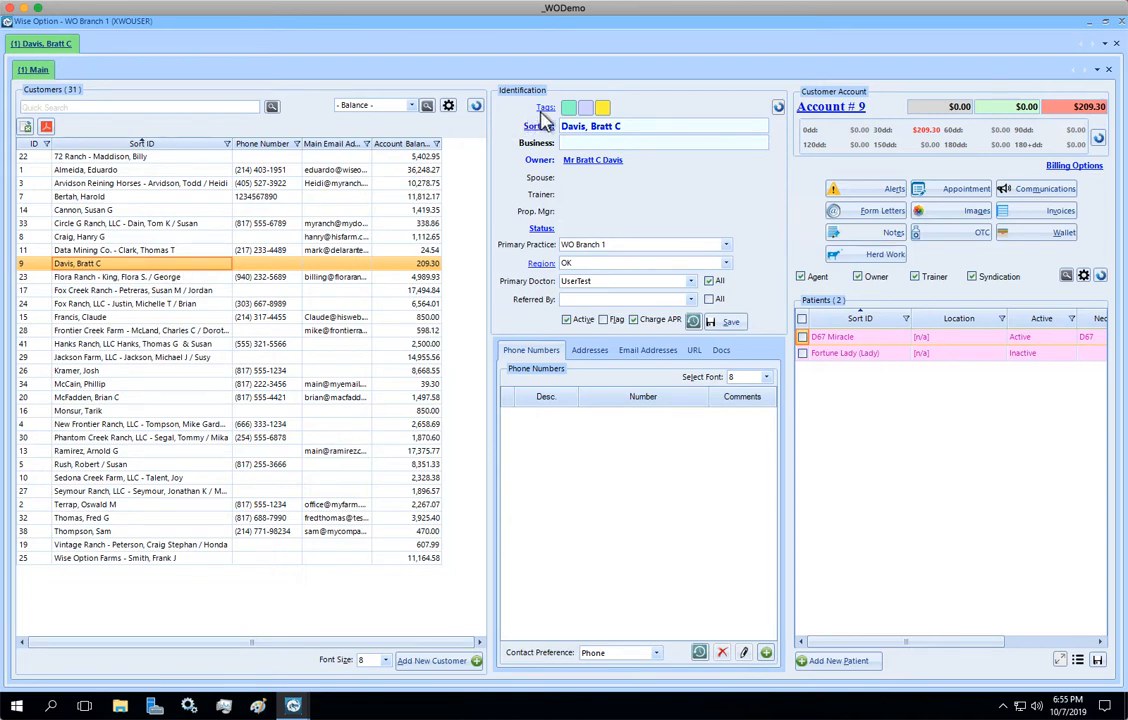
left_click(546, 109)
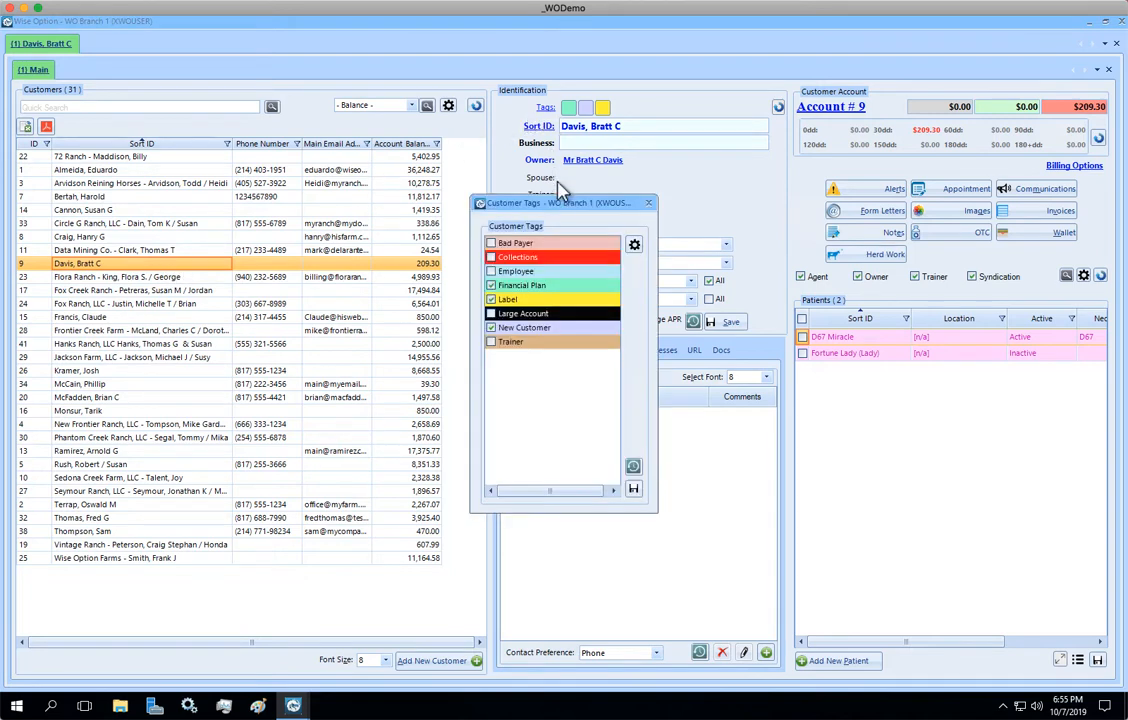
left_click(491, 300)
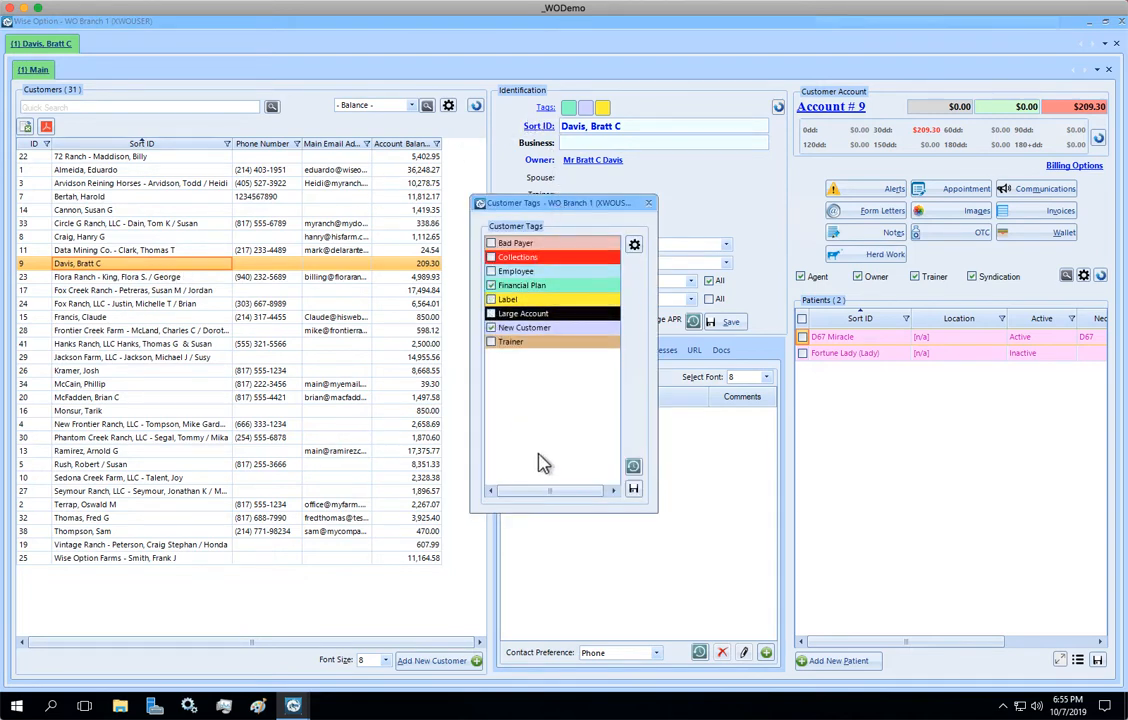
left_click(491, 300)
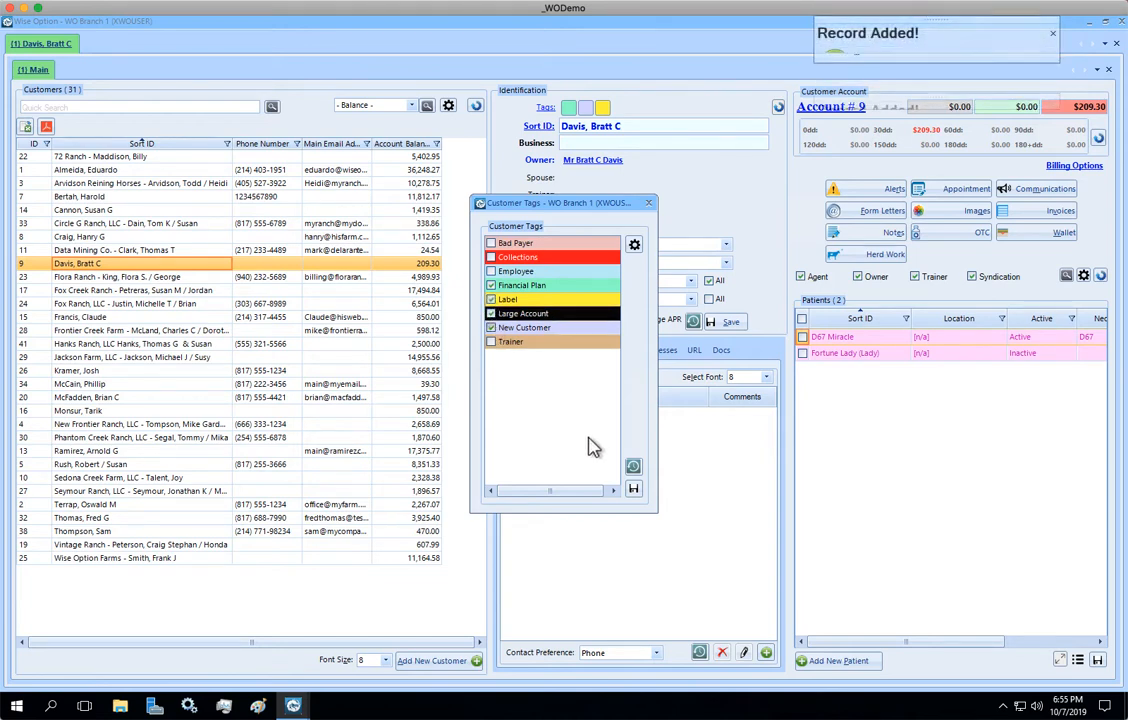
left_click(634, 490)
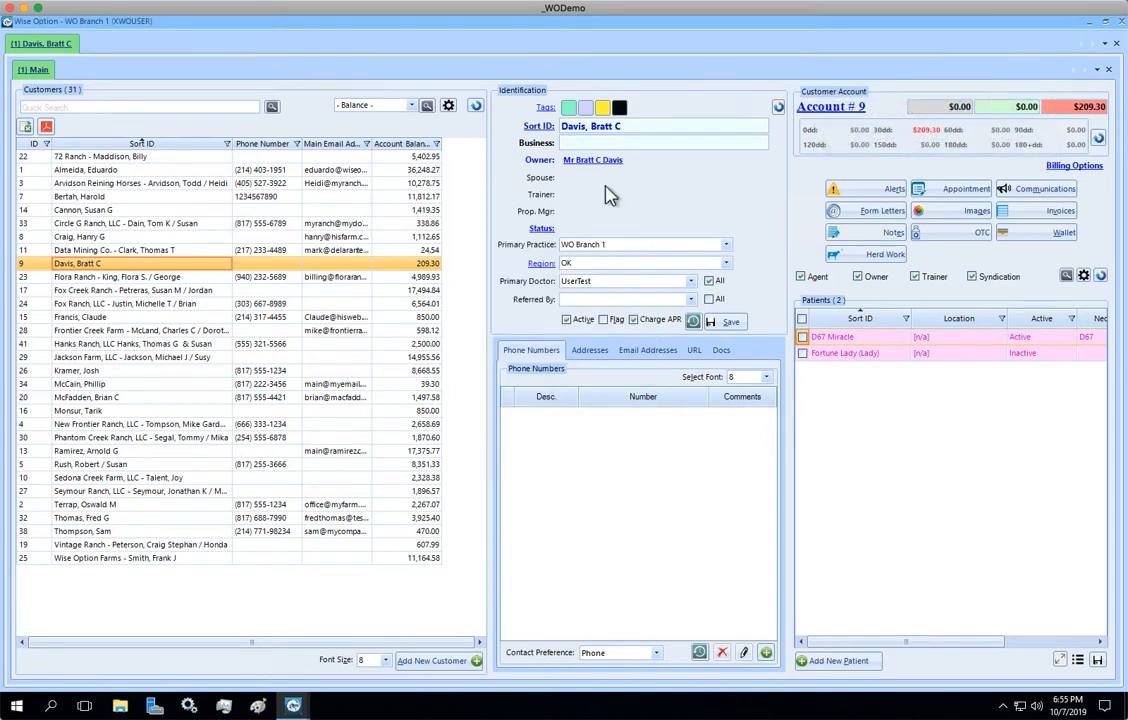
left_click(147, 251)
left_click(148, 263)
Create a favorite customer list query named Tag - Large Accounts and open its criteria.
left_click(426, 107)
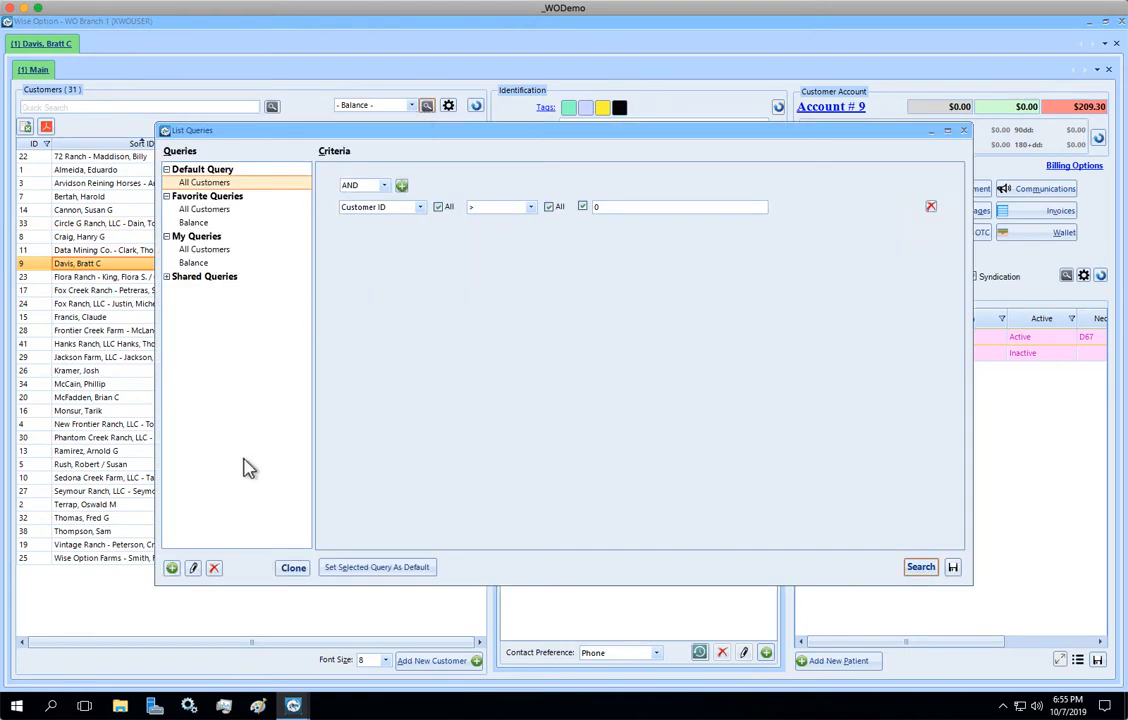
left_click(171, 569)
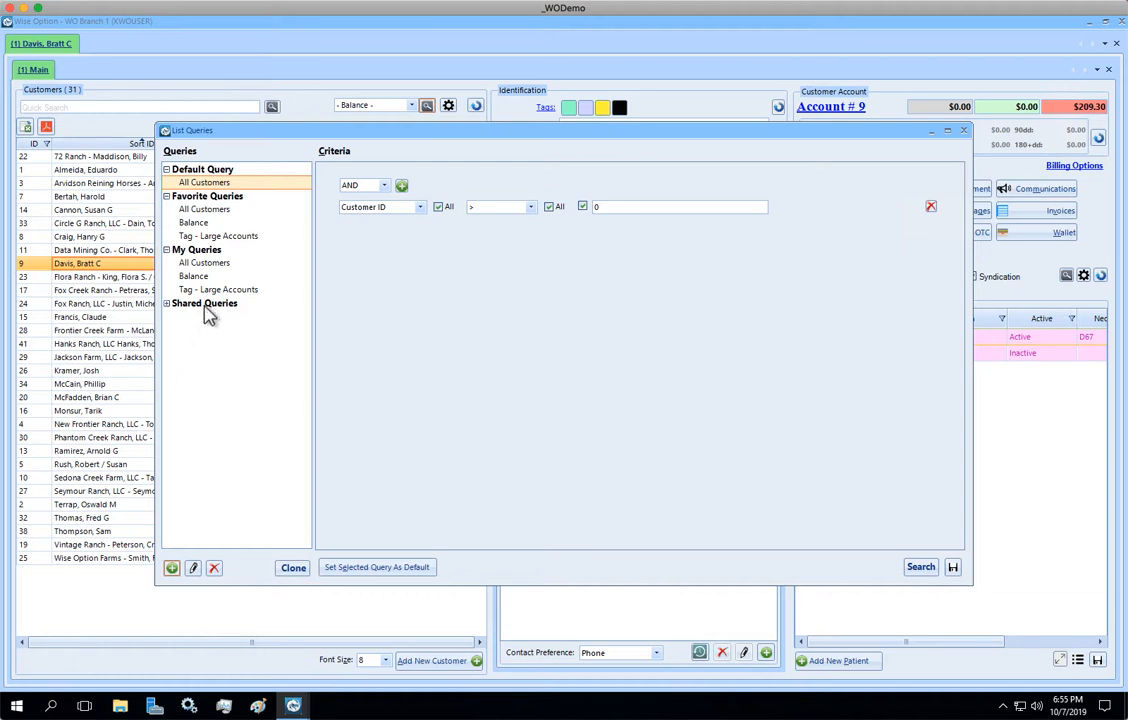
left_click(238, 237)
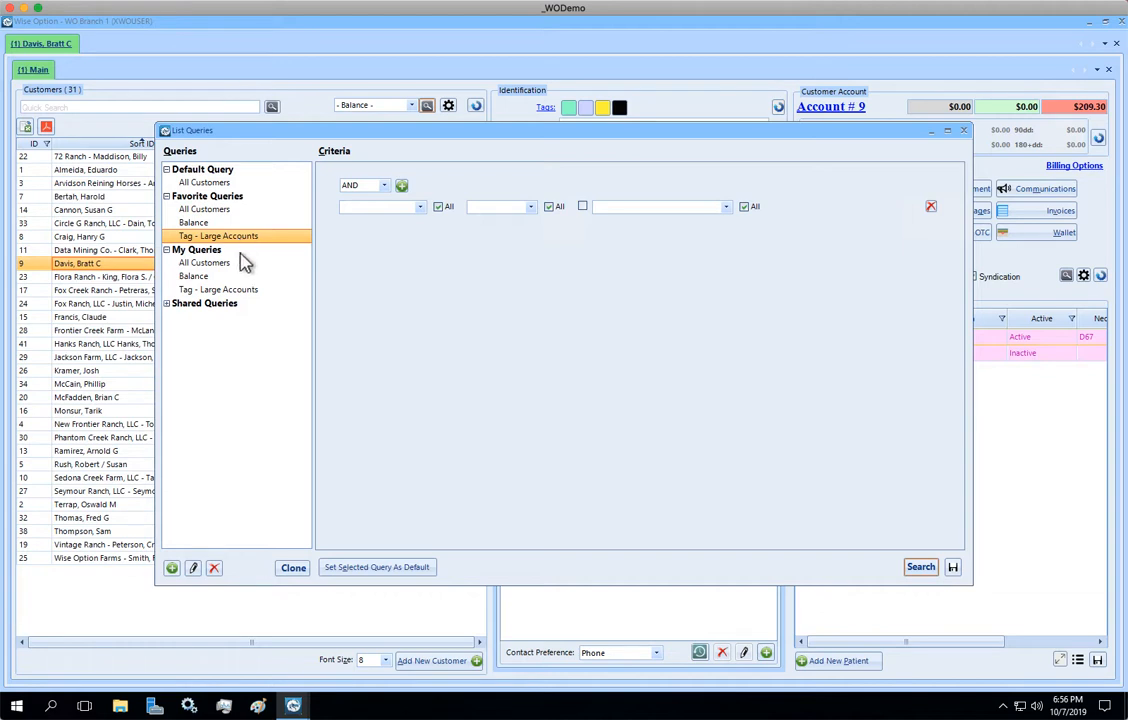
Set the Tag - Large Accounts query's criterion to Tag = Large Account, save the query and run it on the customer list.
left_click(230, 291)
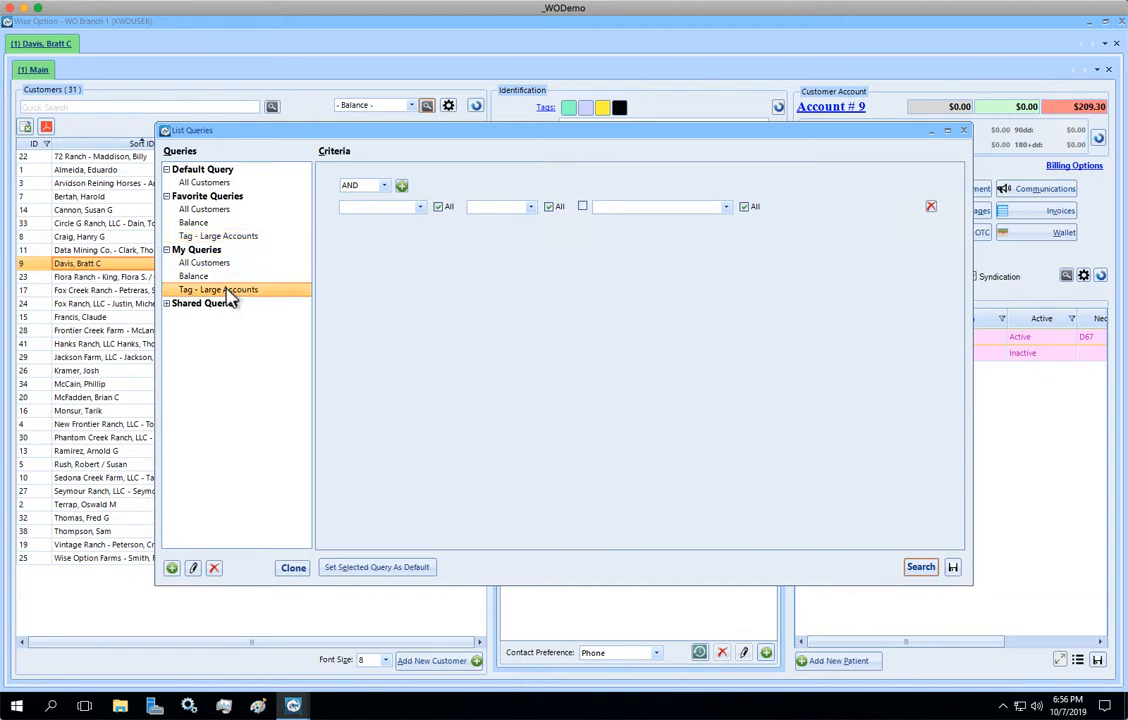
left_click(398, 207)
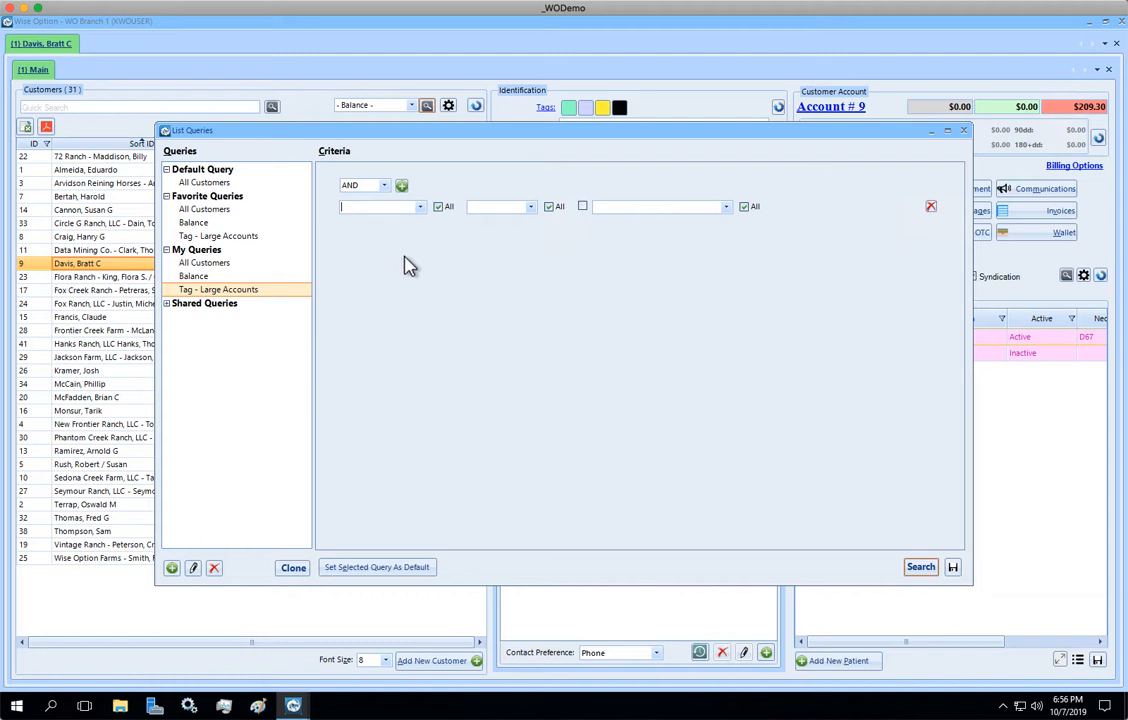
type("tag")
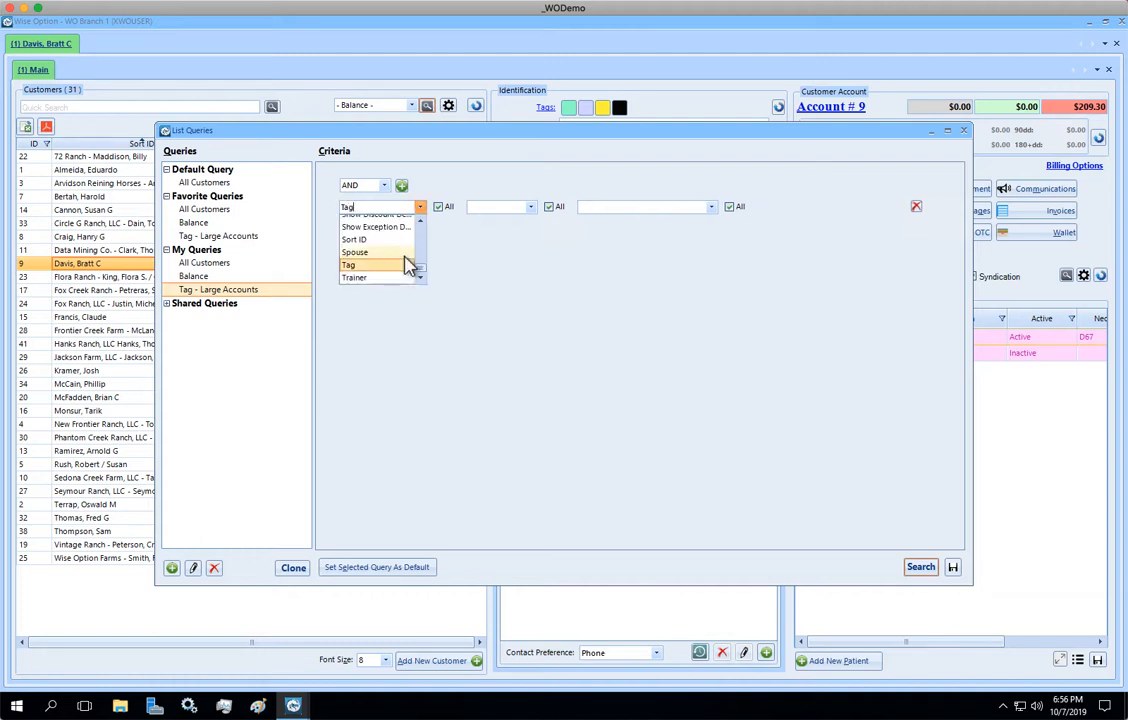
left_click(390, 263)
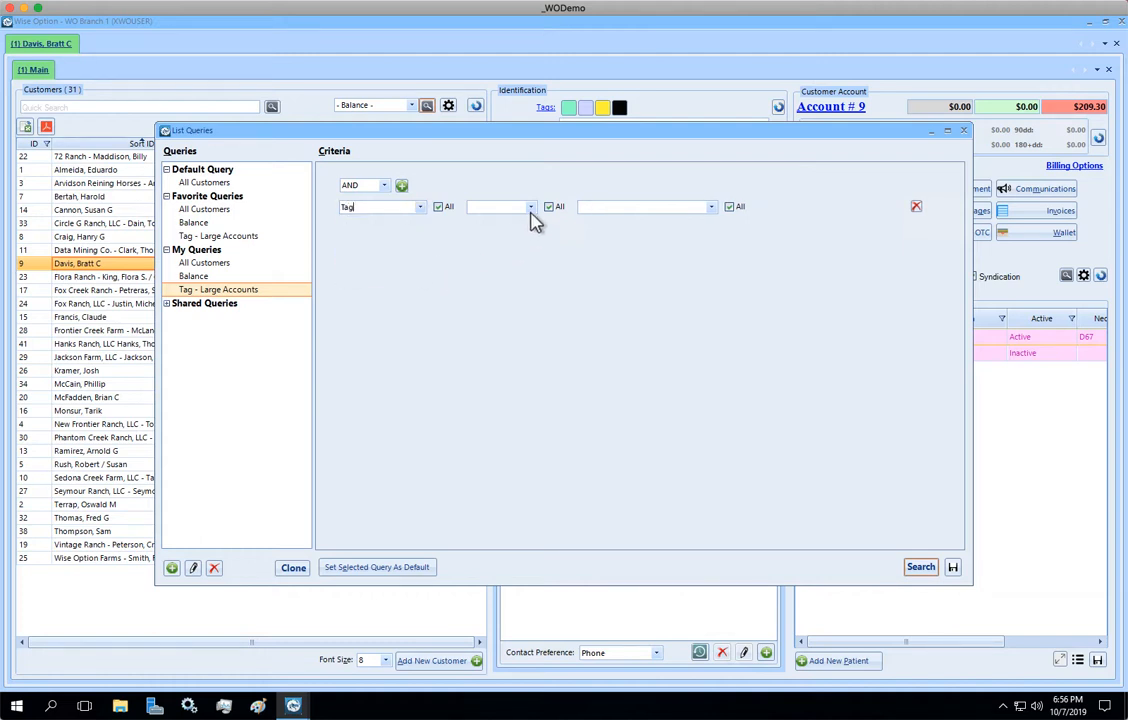
left_click(530, 207)
left_click(486, 255)
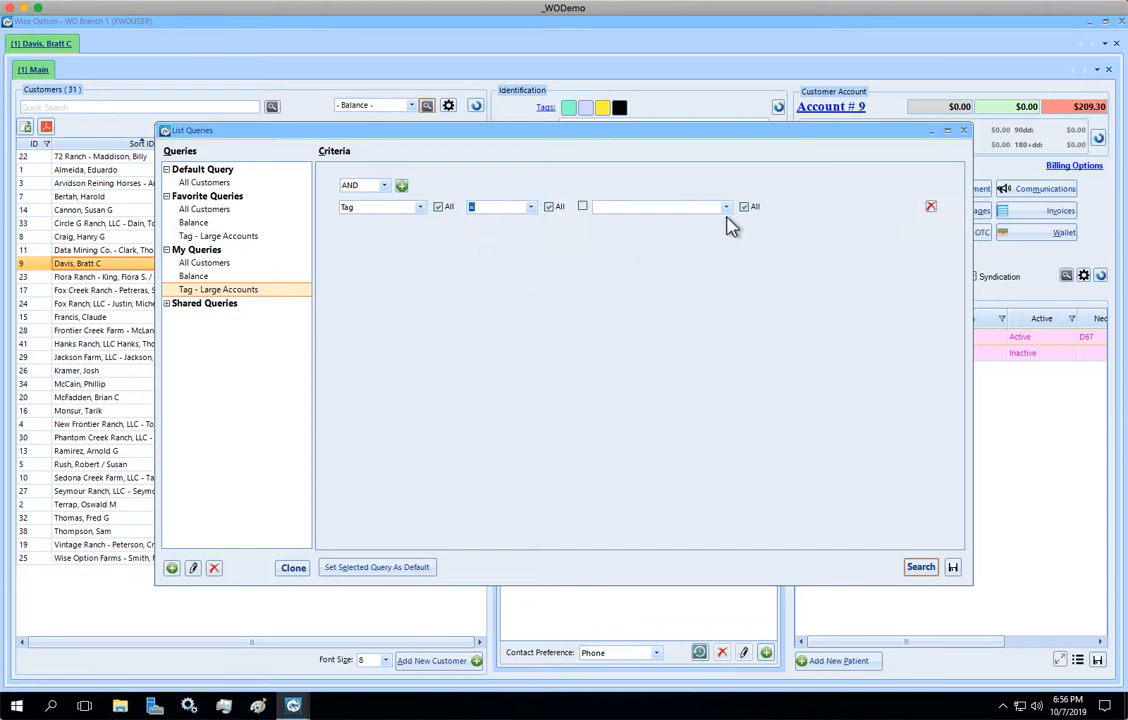
left_click(727, 207)
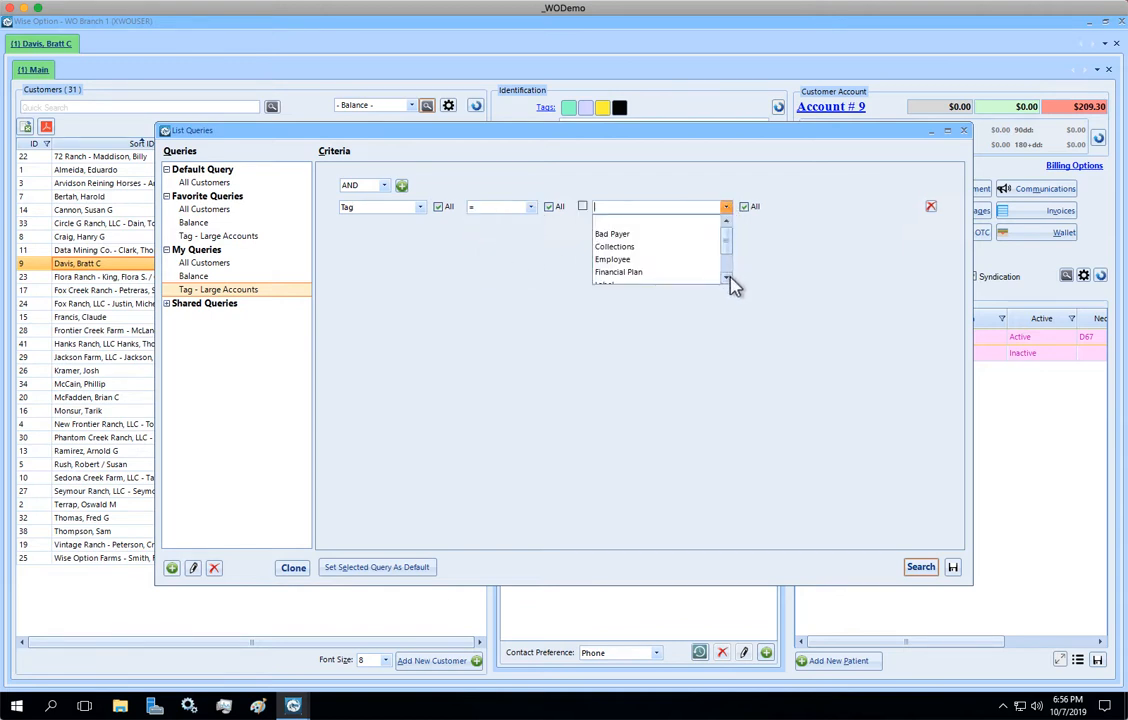
left_click(728, 279)
left_click(632, 256)
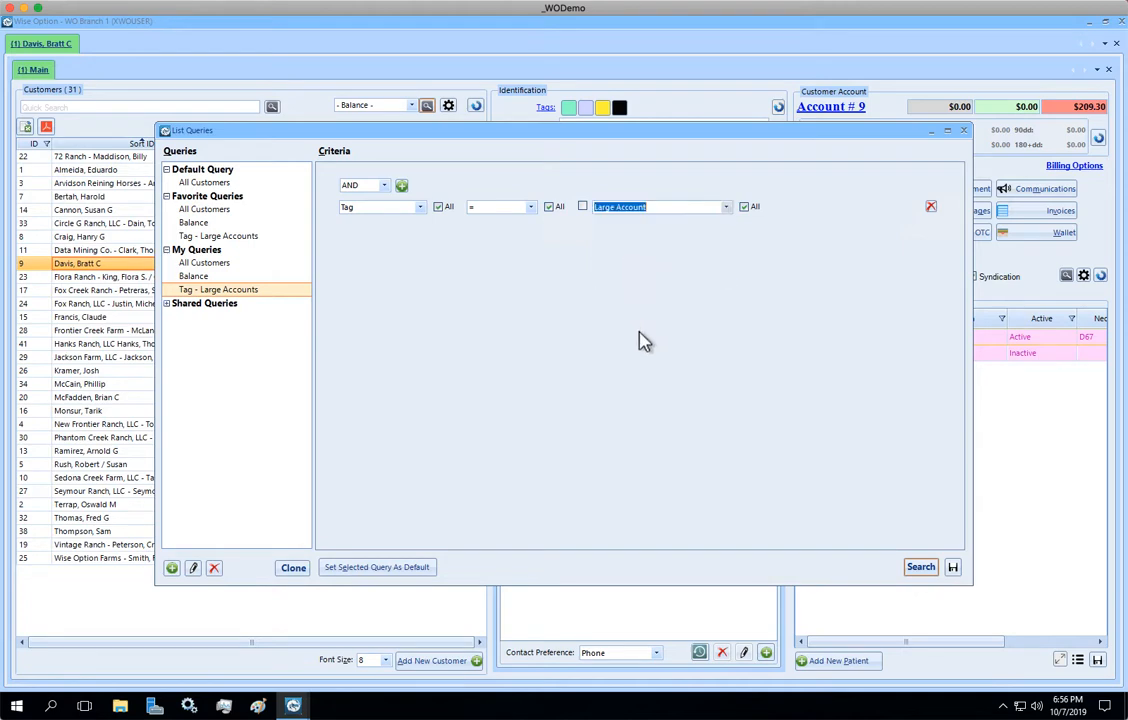
left_click(953, 569)
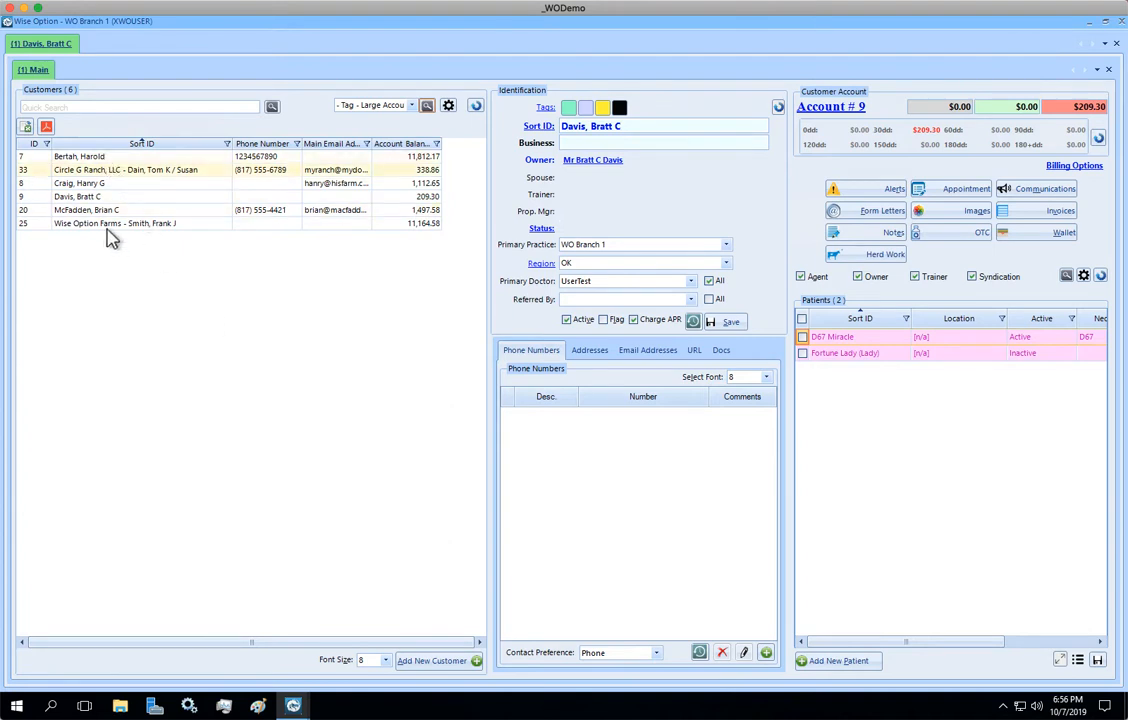
Open the first four customers in the filtered list one after another and check each one's tags for Large Account.
left_click(163, 156)
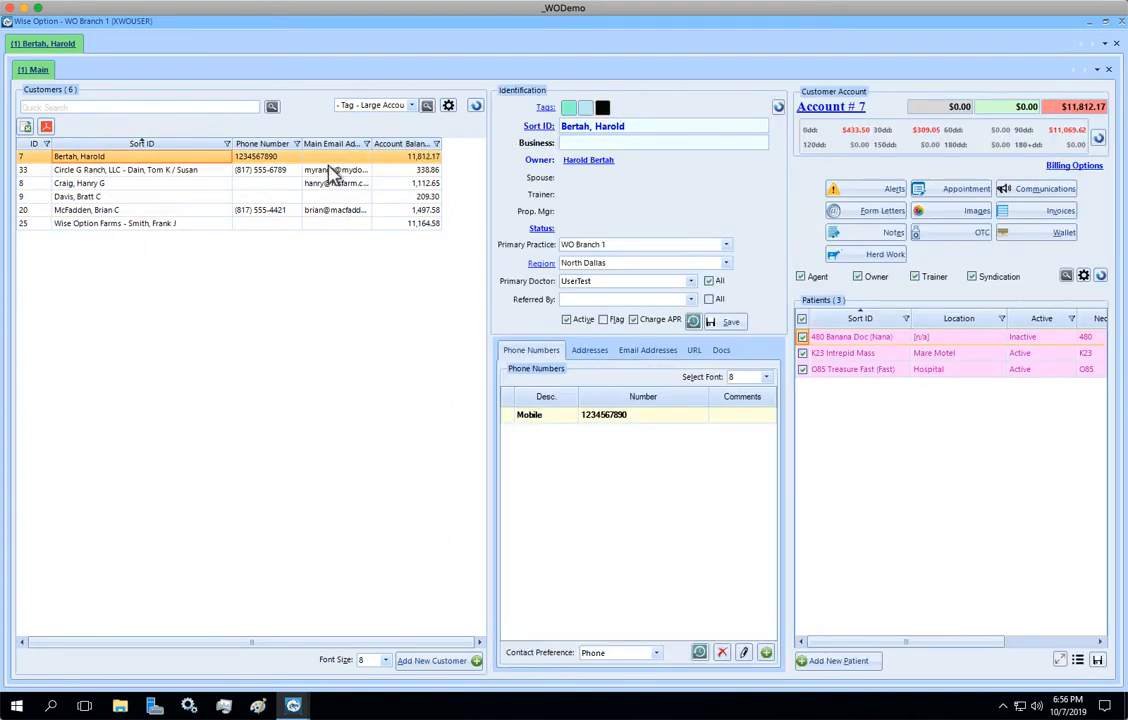
left_click(196, 170)
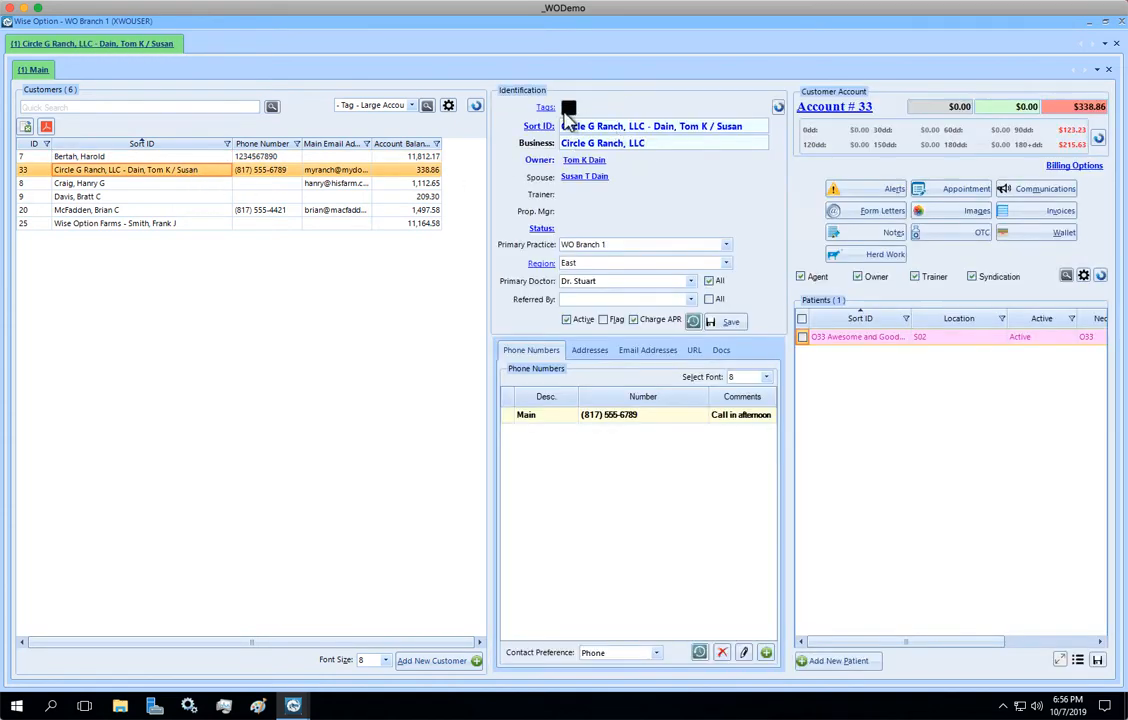
left_click(200, 183)
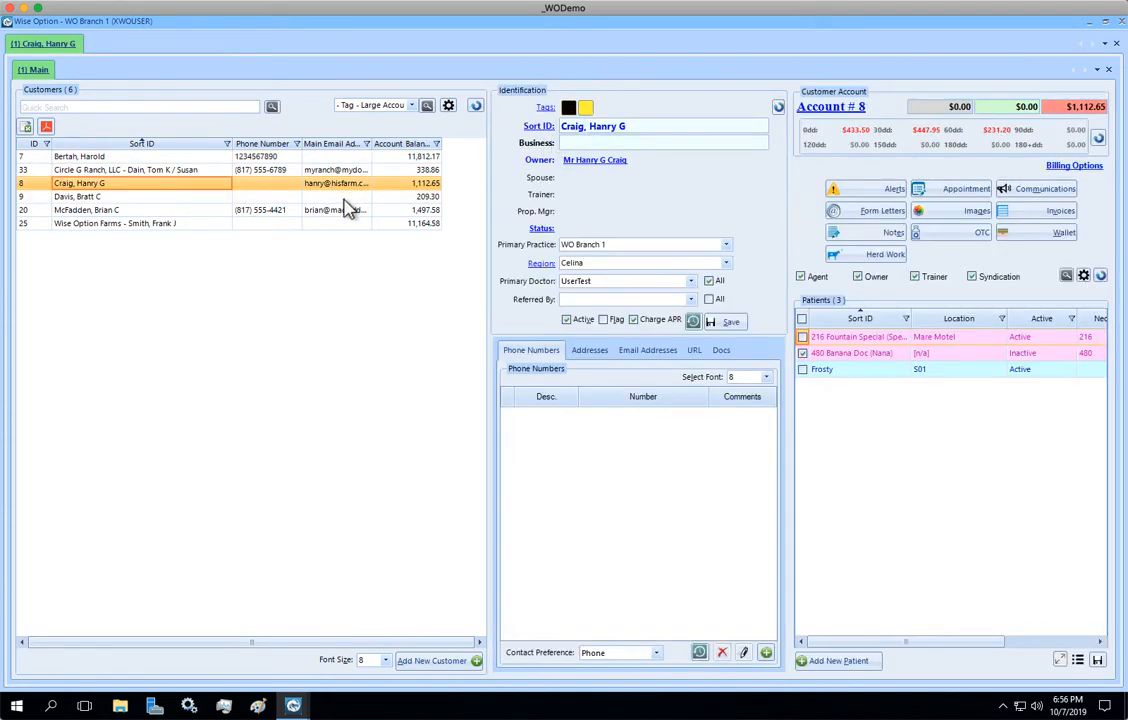
left_click(205, 196)
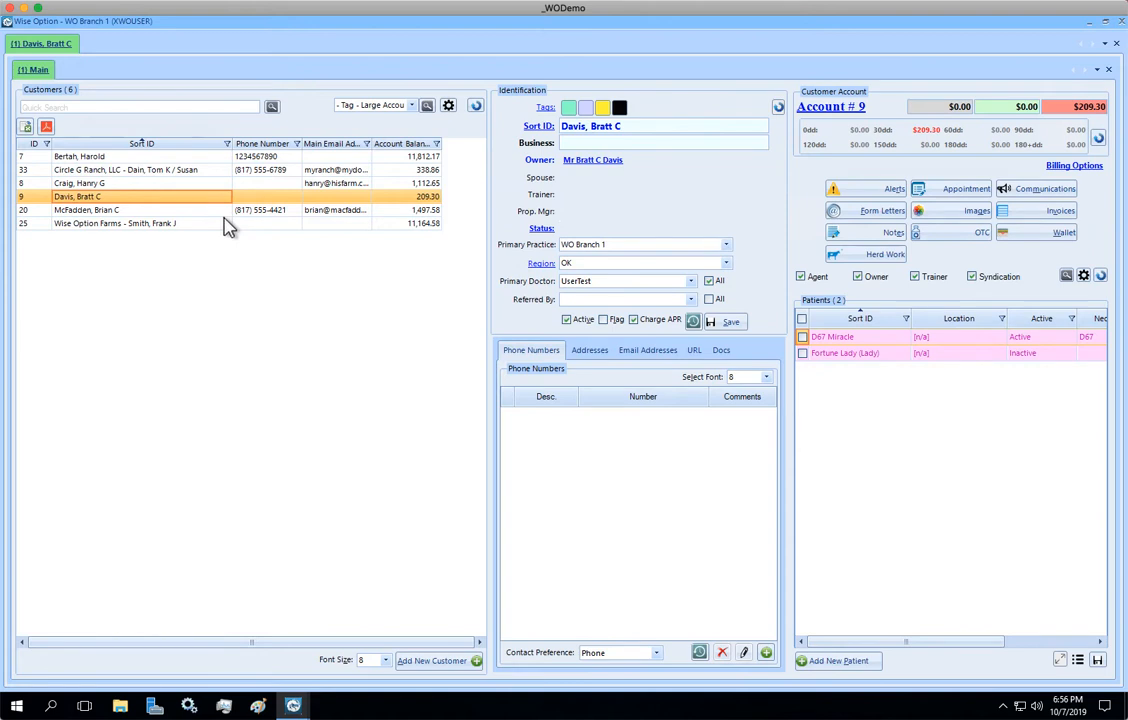
Remove the Large Account tag from the customer directly above Wise Option Farms, save the tags and refresh the customer list.
left_click(164, 210)
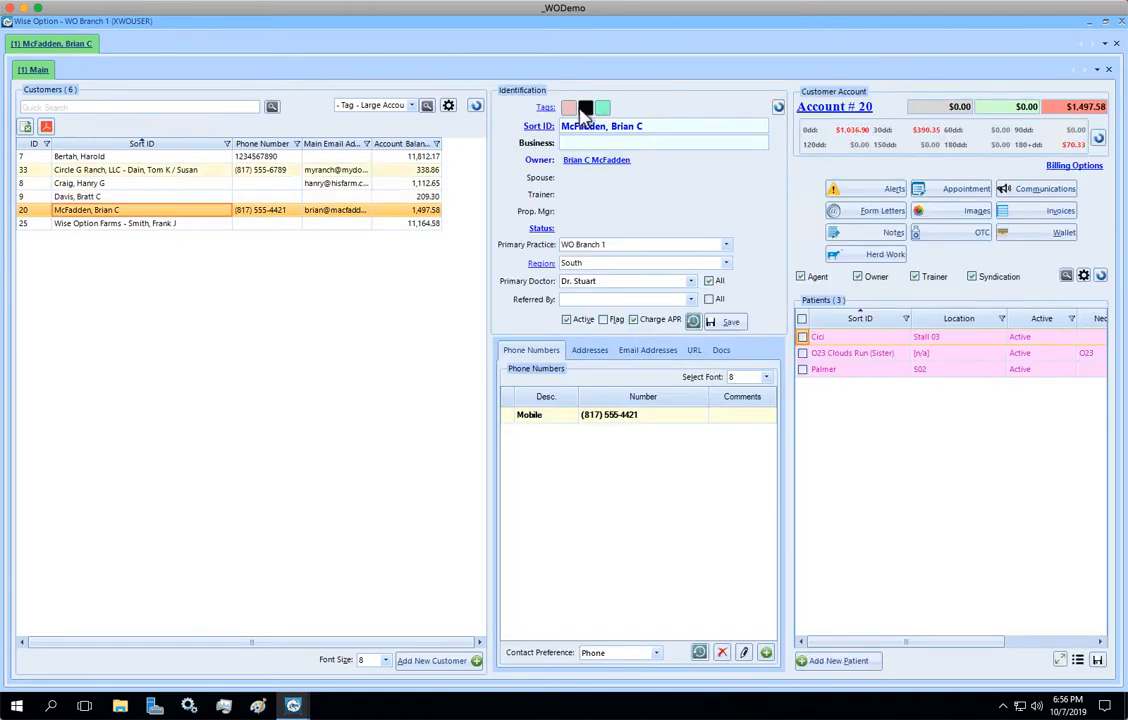
left_click(545, 106)
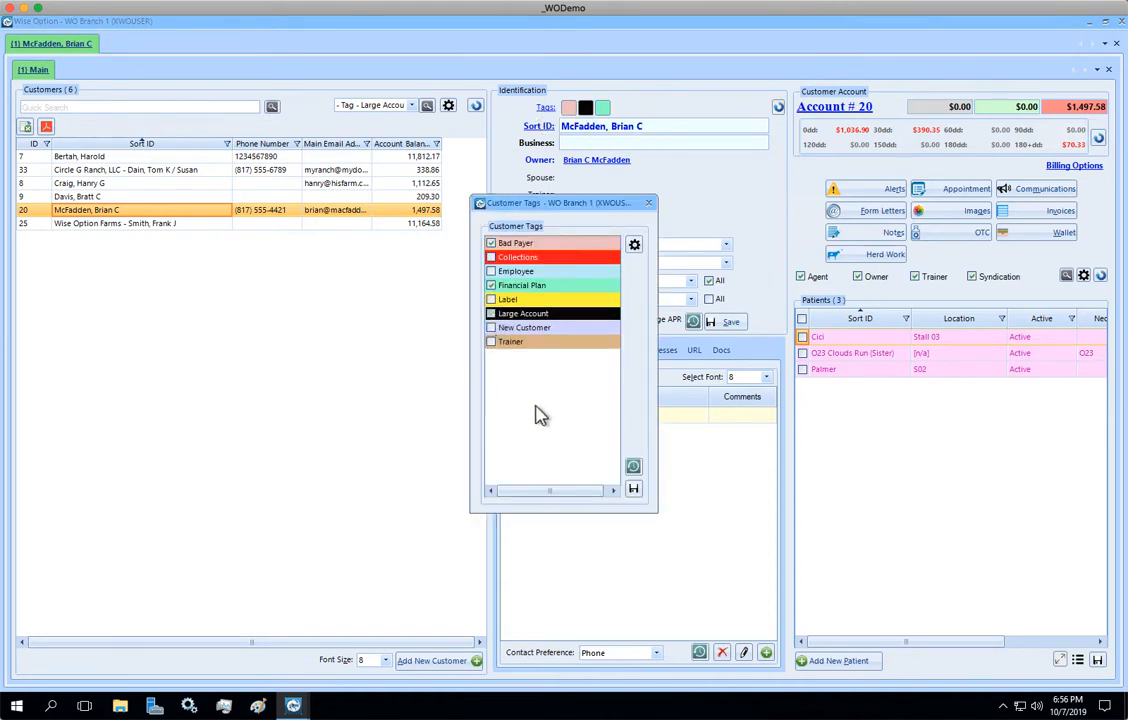
left_click(633, 488)
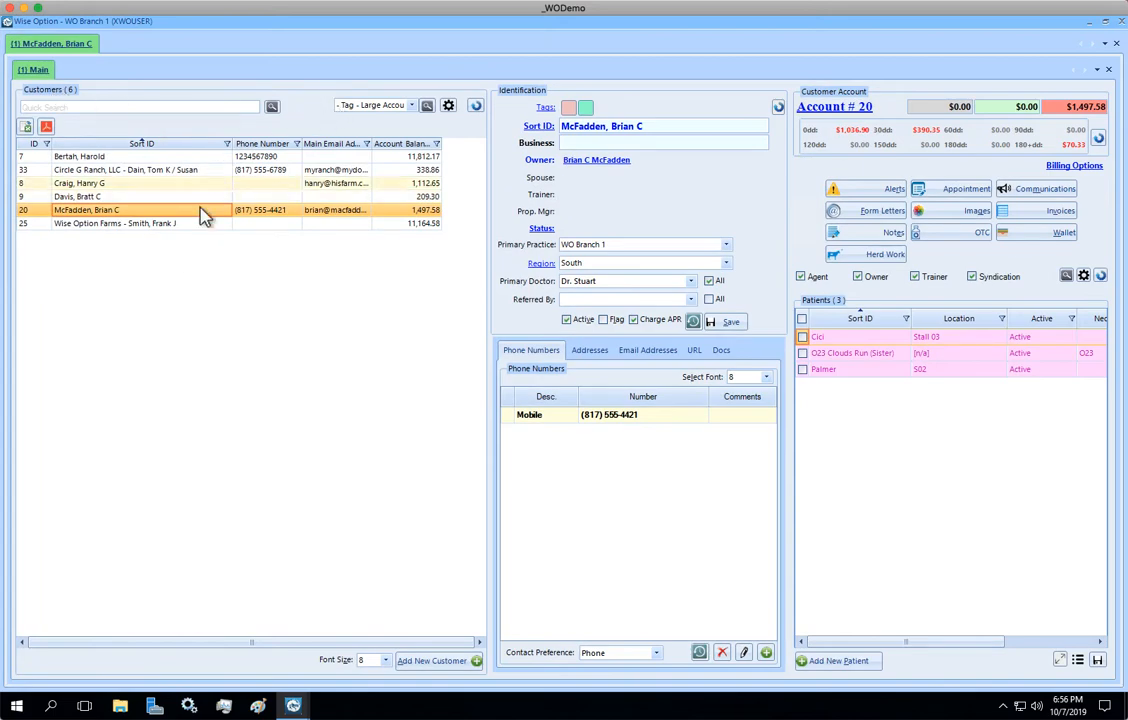
left_click(475, 107)
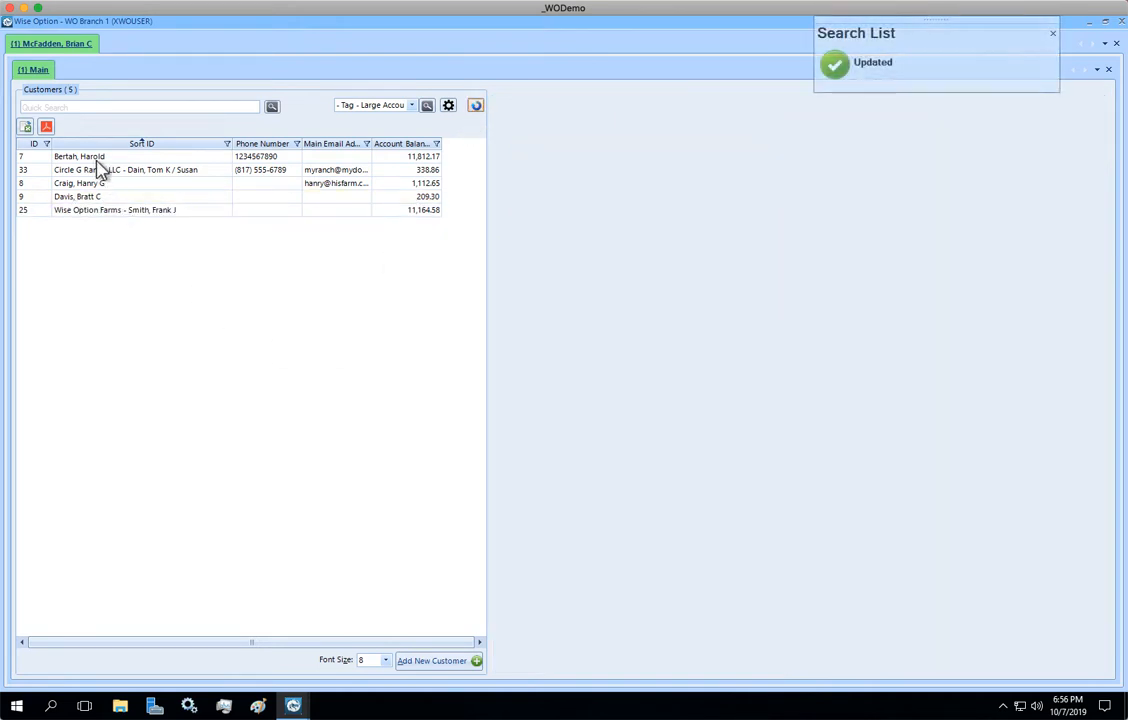